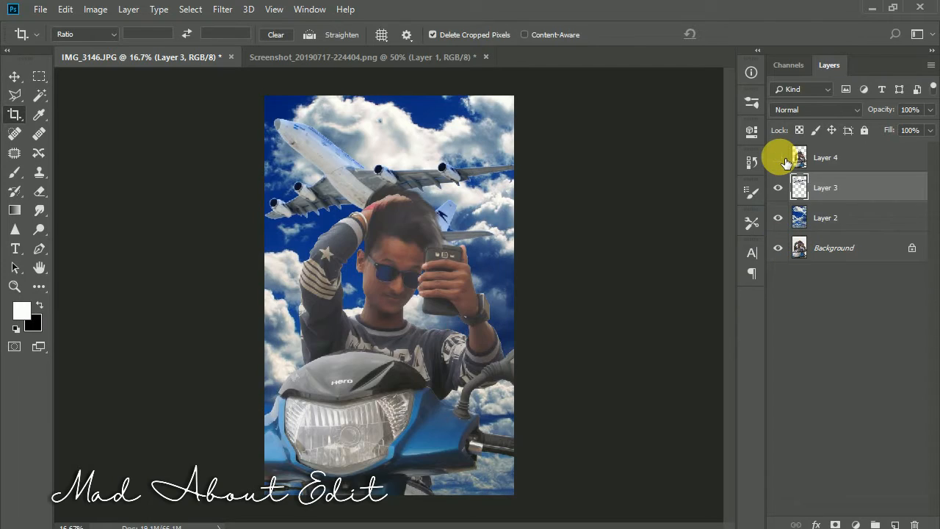
Step: Toggle the visibility of the composite's layers to check each one and leave only the Background layer hidden
click(780, 158)
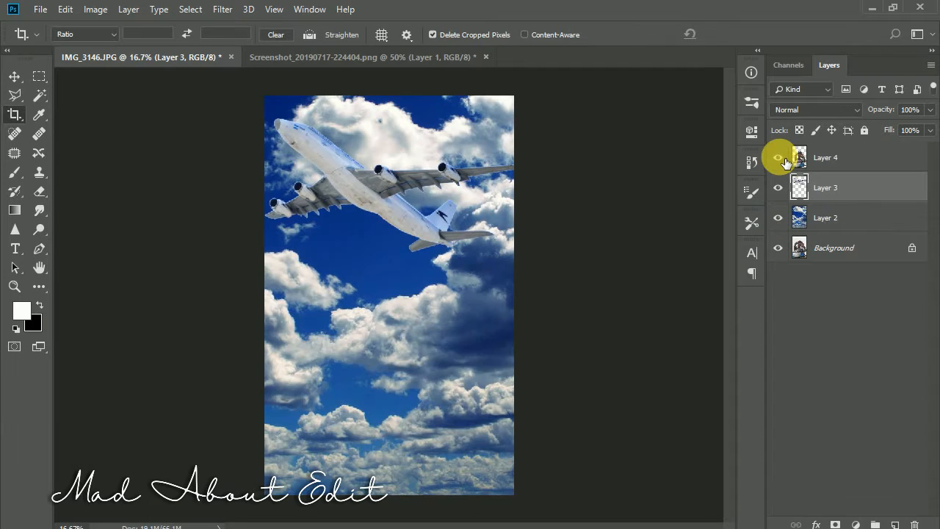
click(778, 188)
click(779, 188)
click(780, 218)
click(779, 218)
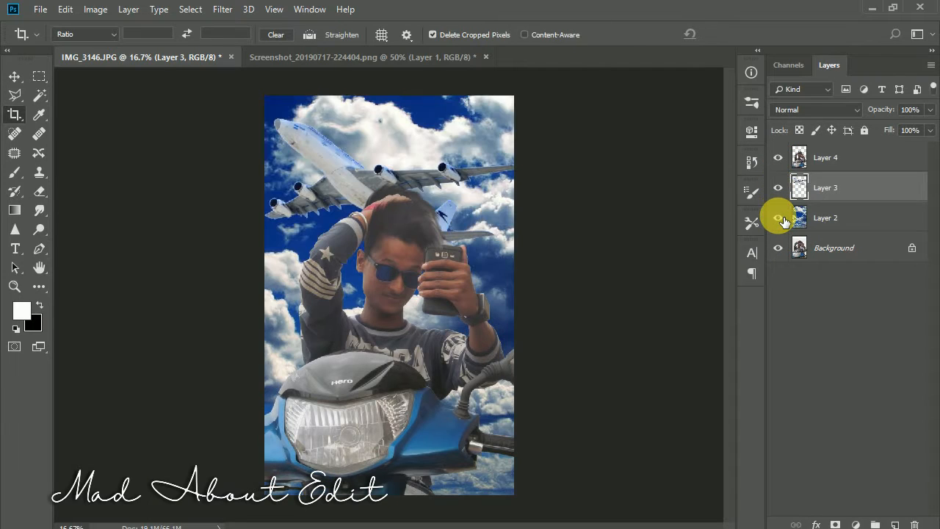
drag(777, 156, 778, 217)
click(777, 157)
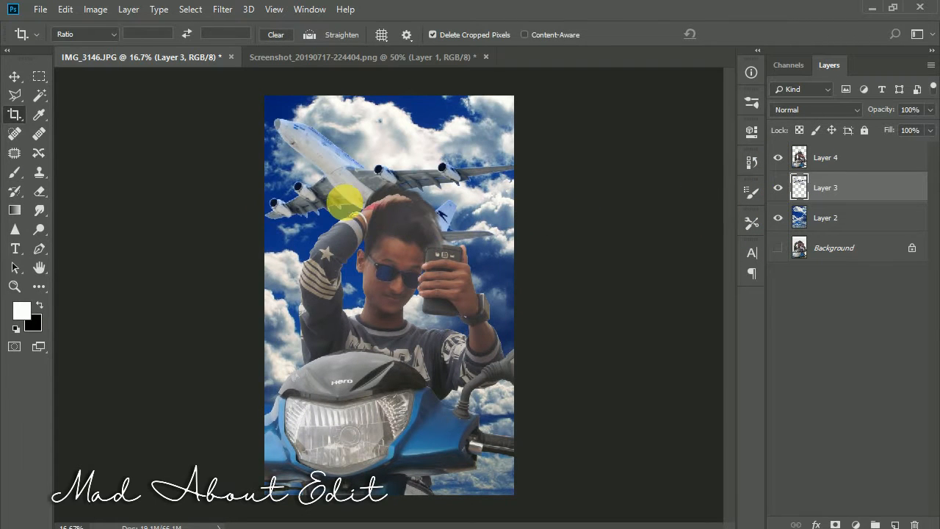
Step: Add a Brightness/Contrast adjustment layer directly above Layer 4
click(822, 157)
click(855, 524)
click(845, 306)
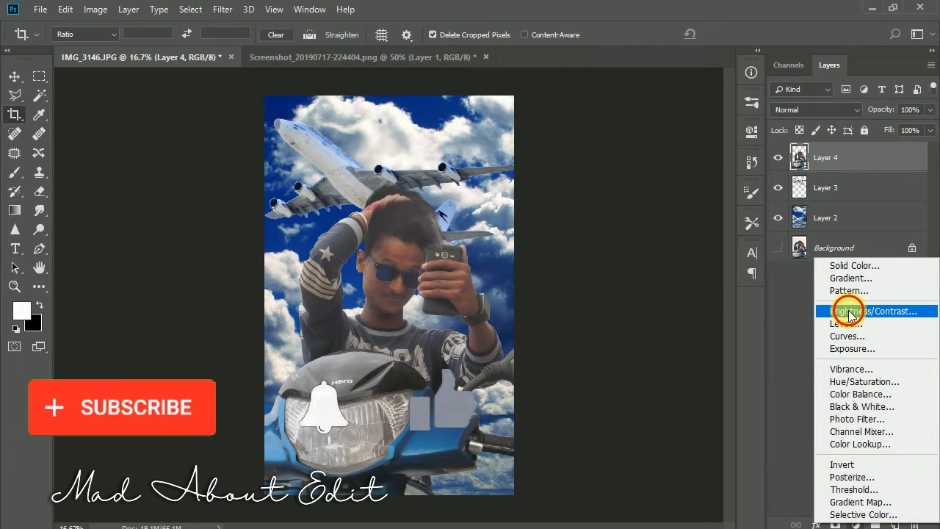
Step: Apply the Camera Raw Filter to Layer 4 with Exposure +0.10, Contrast +23, Highlights -63, Shadows +73 and Clarity +23
click(831, 184)
click(222, 9)
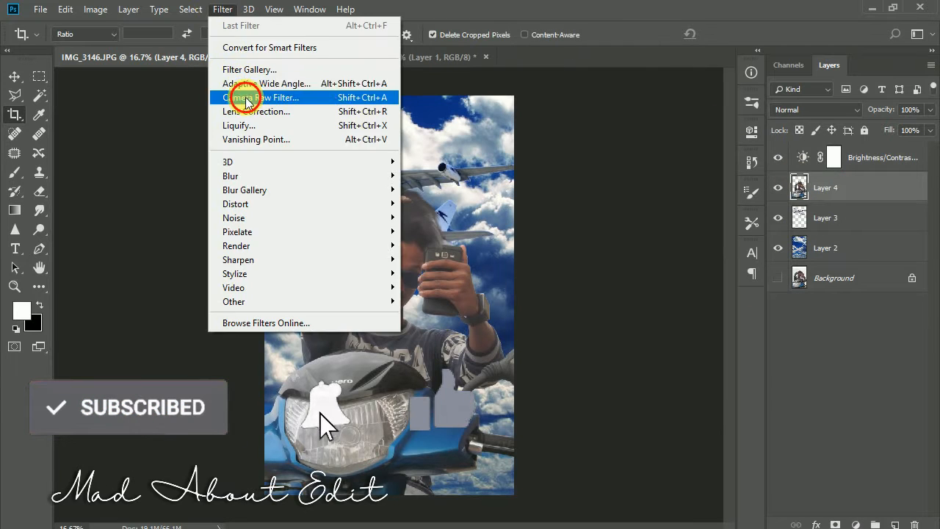
click(243, 95)
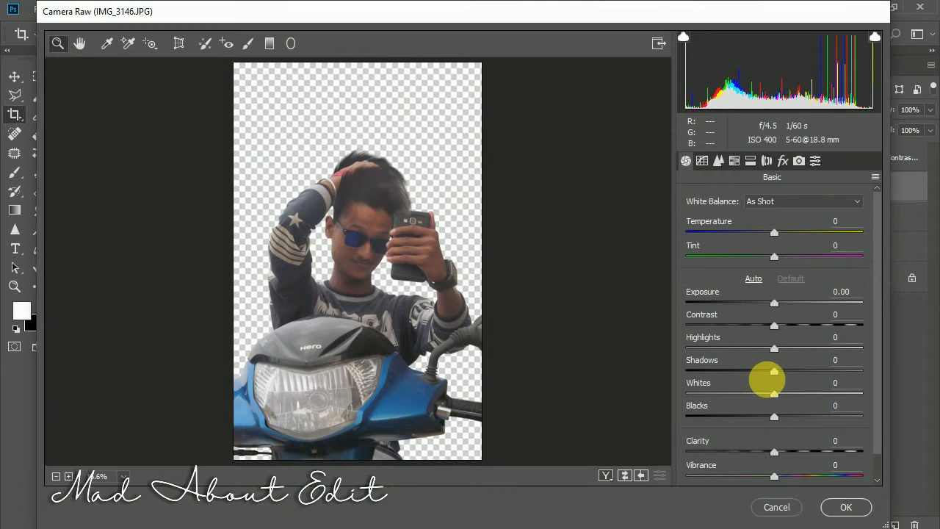
drag(774, 371, 820, 372)
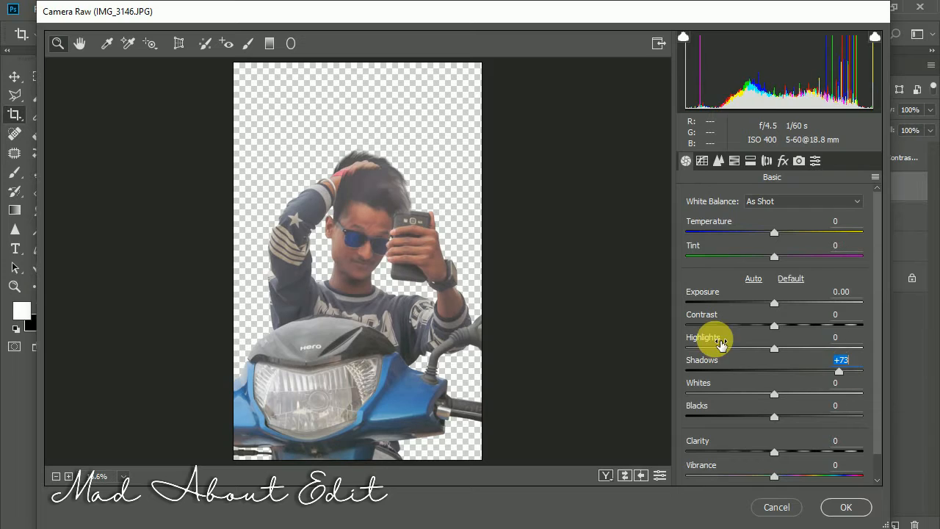
drag(730, 351, 719, 349)
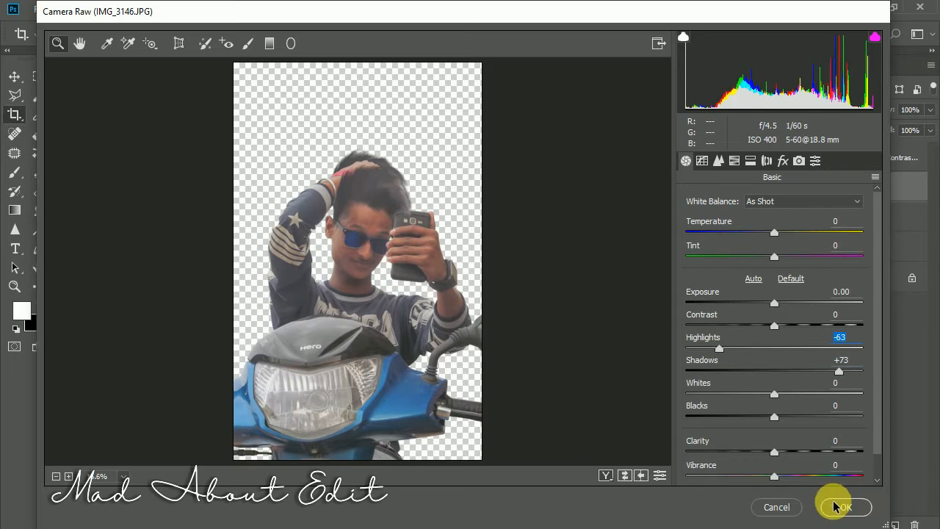
drag(787, 455, 795, 455)
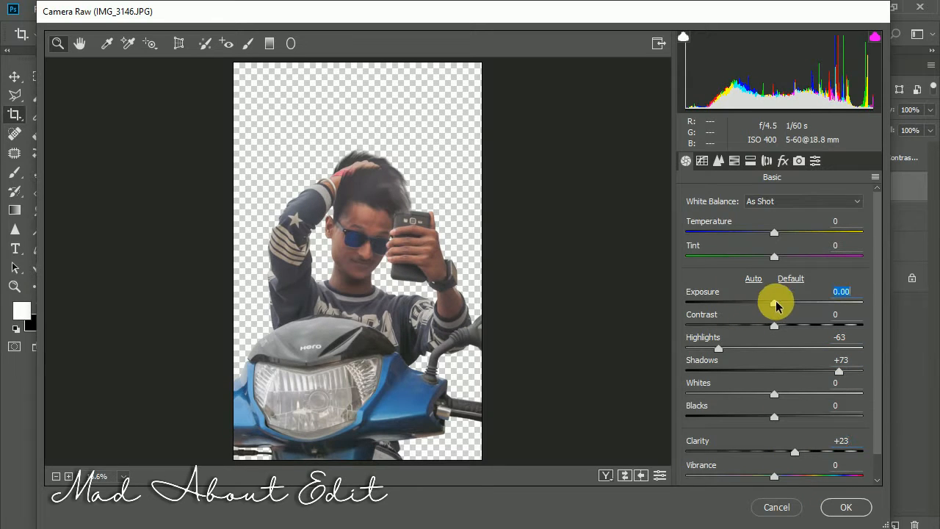
drag(776, 304, 797, 327)
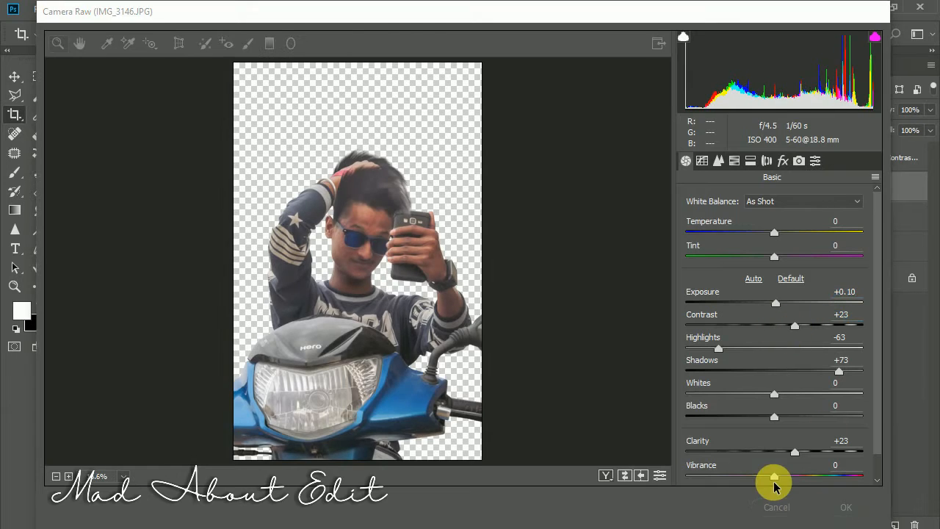
click(846, 507)
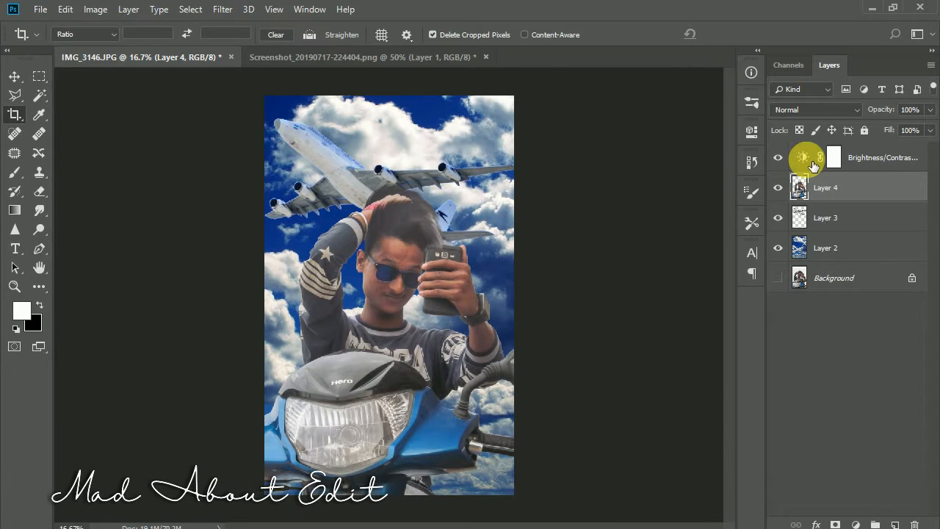
Step: Set the Brightness/Contrast adjustment's Contrast to 68 and clip it to Layer 4
double_click(812, 163)
drag(625, 239, 686, 239)
click(623, 374)
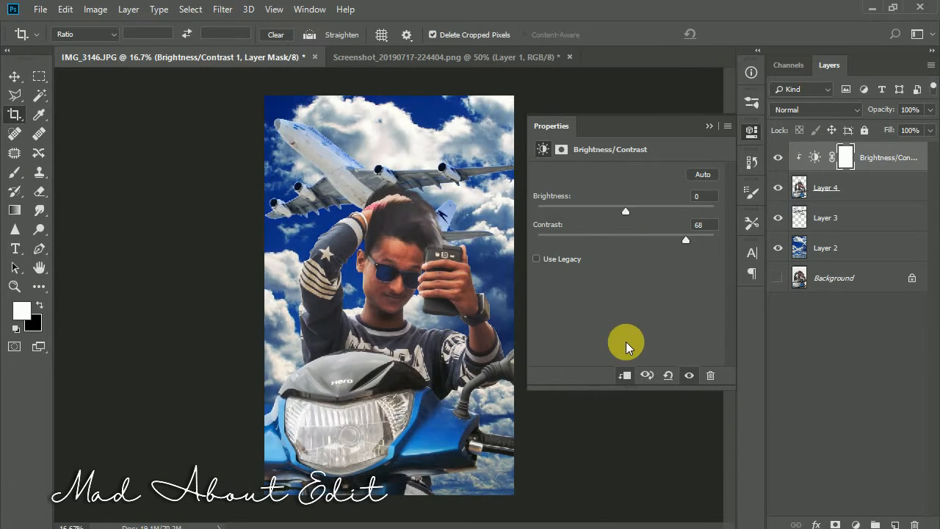
click(707, 127)
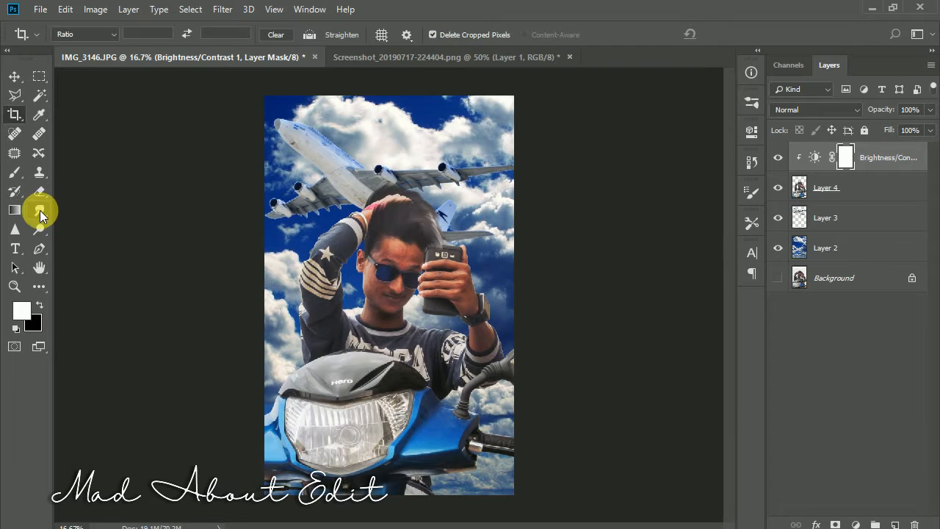
Step: Set up the Smudge tool with a 104 px brush from the FACE SMOOTH BRUSH BY MAD ABOUT EDIT group and 23% strength
click(40, 214)
click(70, 33)
click(27, 299)
click(28, 320)
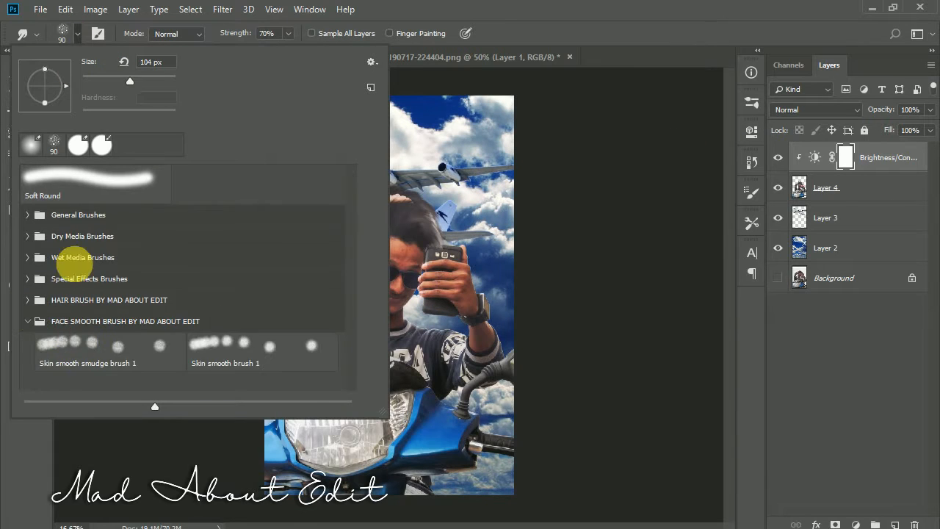
click(70, 34)
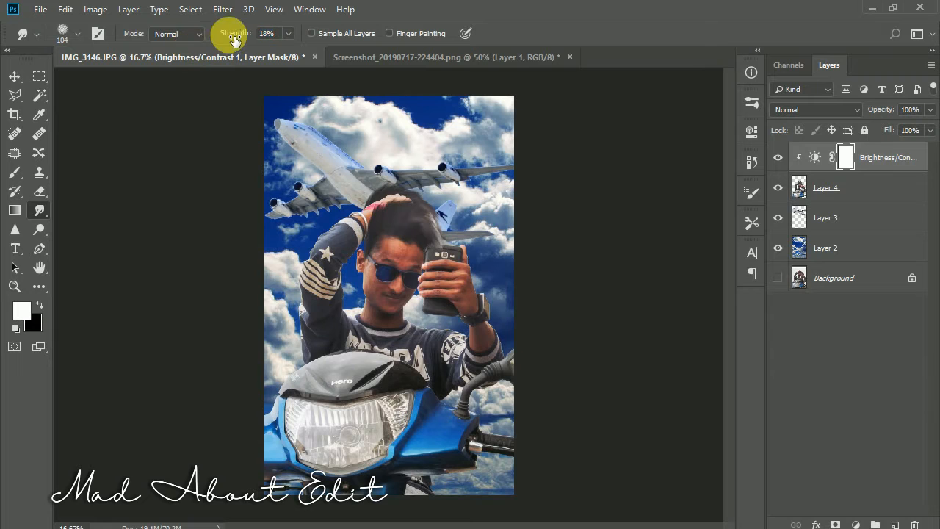
Step: Smooth the skin of the man's upper forehead on Layer 4 with the Smudge tool
scroll(385, 257, up, 5)
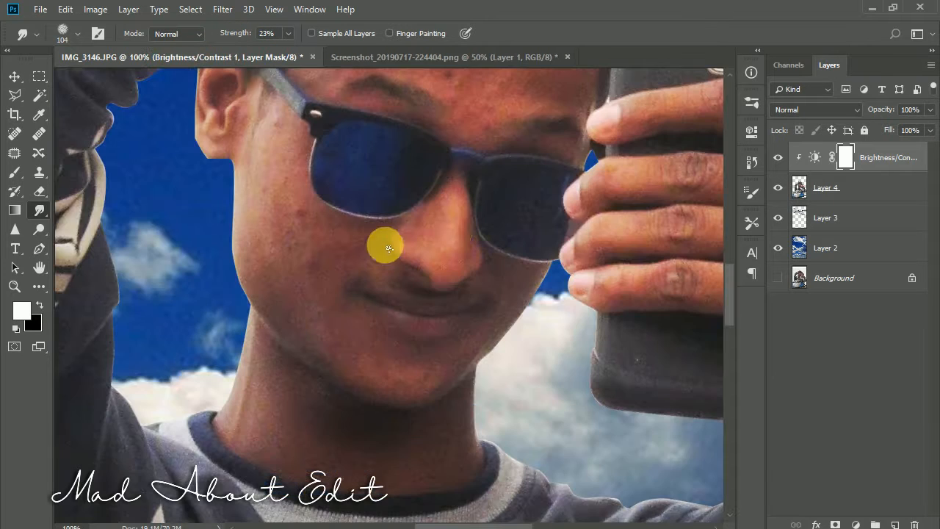
drag(441, 160, 403, 236)
scroll(399, 233, up, 3)
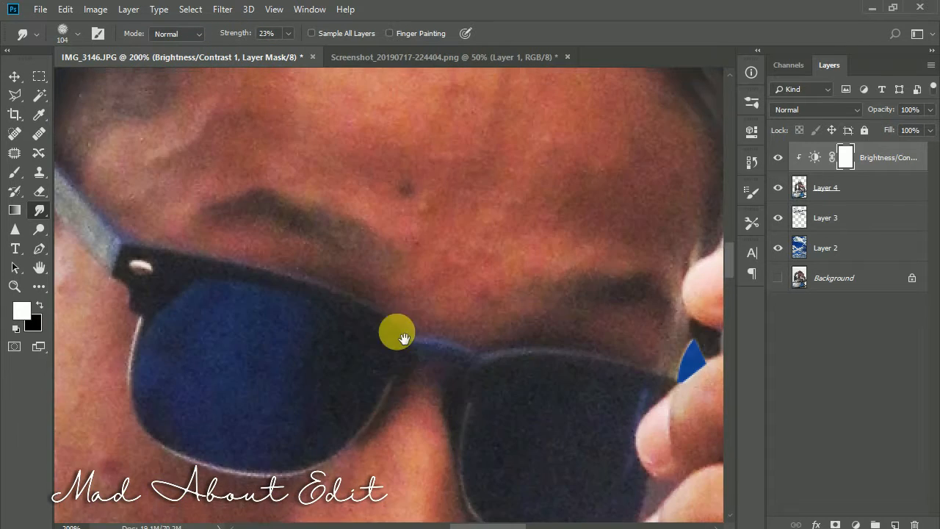
click(844, 188)
mouse_move(283, 201)
mouse_down()
mouse_move(228, 189)
mouse_move(363, 181)
mouse_move(415, 298)
mouse_move(524, 245)
mouse_move(456, 254)
mouse_move(577, 301)
mouse_move(610, 328)
mouse_up()
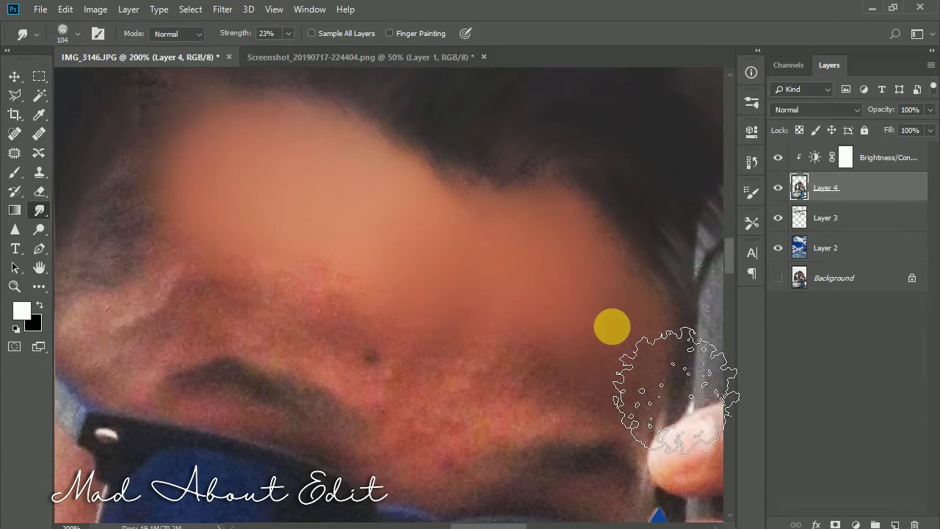
drag(539, 339, 567, 256)
Step: Reduce the smudge brush to 45 px and smooth the lower forehead and the skin around the eyebrow nearest the phone
key([)
click(383, 235)
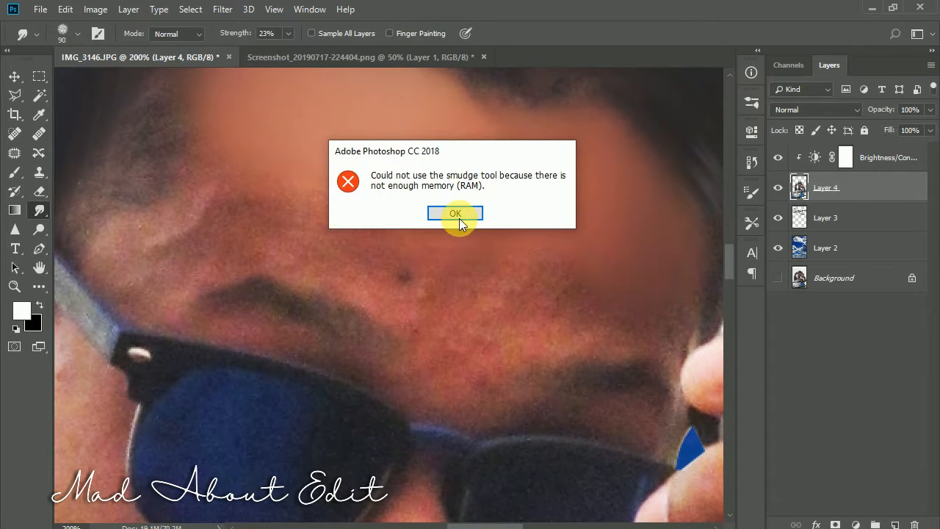
click(457, 217)
key([)
key([)
mouse_move(368, 235)
mouse_down()
mouse_move(308, 213)
mouse_move(143, 257)
mouse_move(220, 254)
mouse_move(222, 210)
mouse_move(364, 181)
mouse_move(247, 179)
mouse_move(317, 248)
mouse_move(386, 274)
mouse_move(428, 352)
mouse_move(559, 315)
mouse_move(518, 290)
mouse_move(518, 257)
mouse_move(425, 174)
mouse_move(388, 229)
mouse_up()
key(space)
mouse_move(609, 300)
mouse_down()
mouse_move(390, 235)
mouse_move(392, 224)
mouse_up()
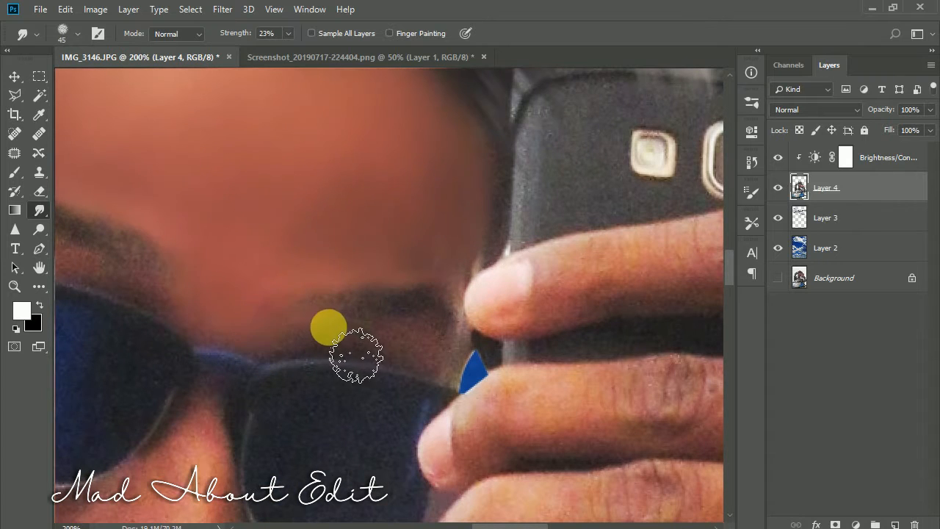
Step: Smudge the skin around the other eyebrow and the temple above the sunglasses until it is smooth
key(space)
drag(284, 311, 465, 349)
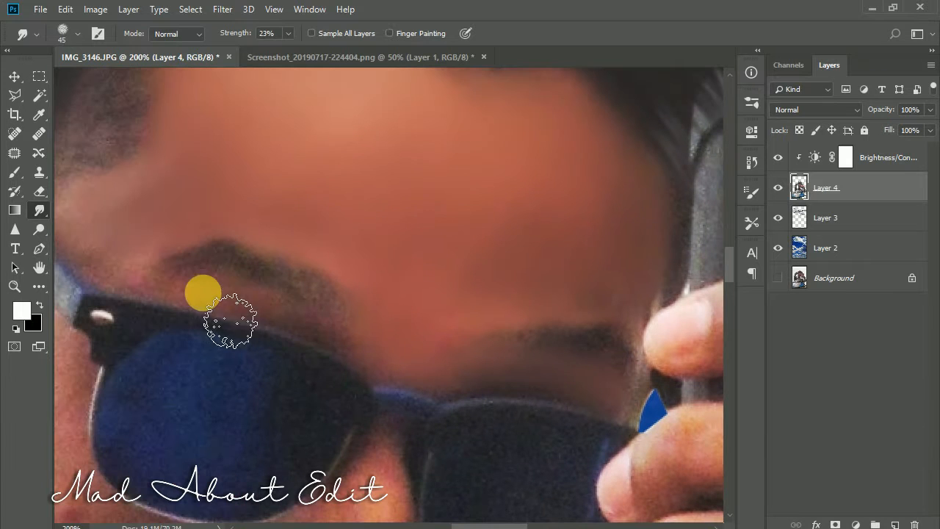
key(space)
drag(260, 298, 381, 301)
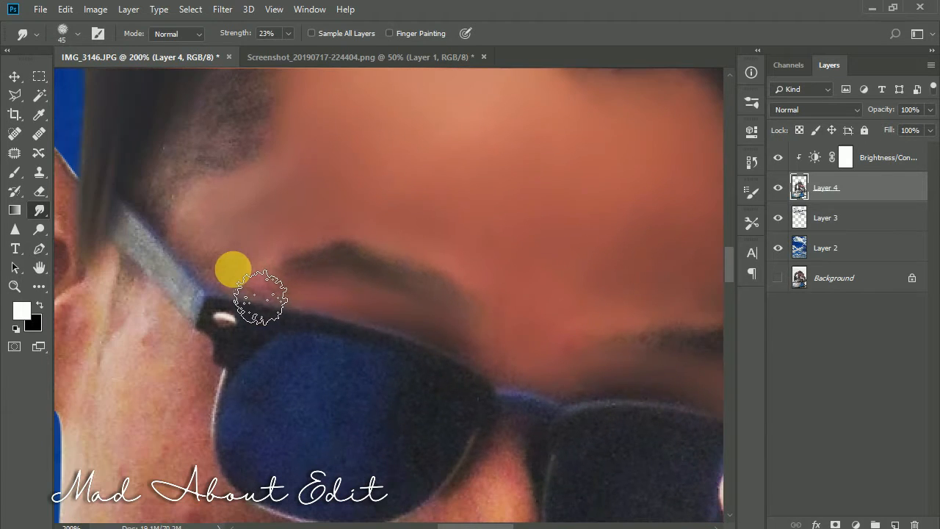
Step: Smooth the cheek skin between the ear and the sunglasses lens with the Smudge tool
key(space)
drag(275, 276, 435, 164)
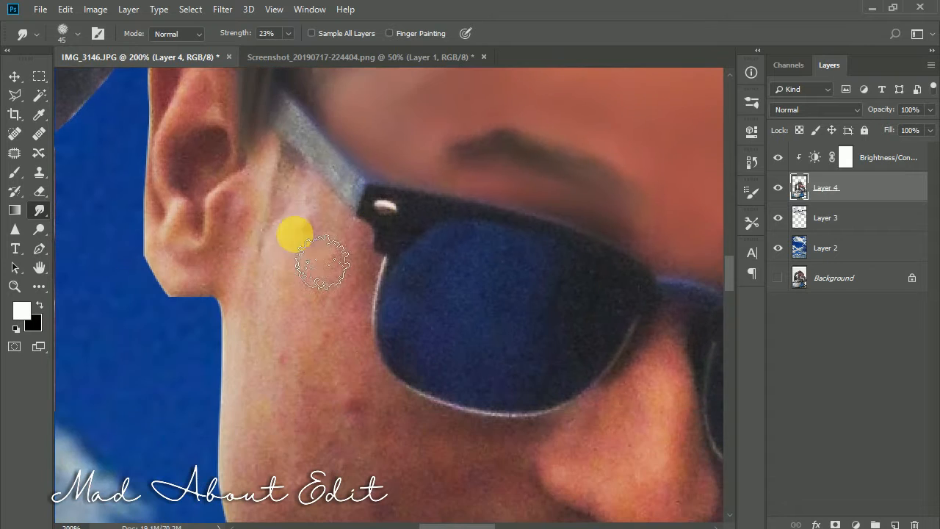
click(323, 261)
click(441, 213)
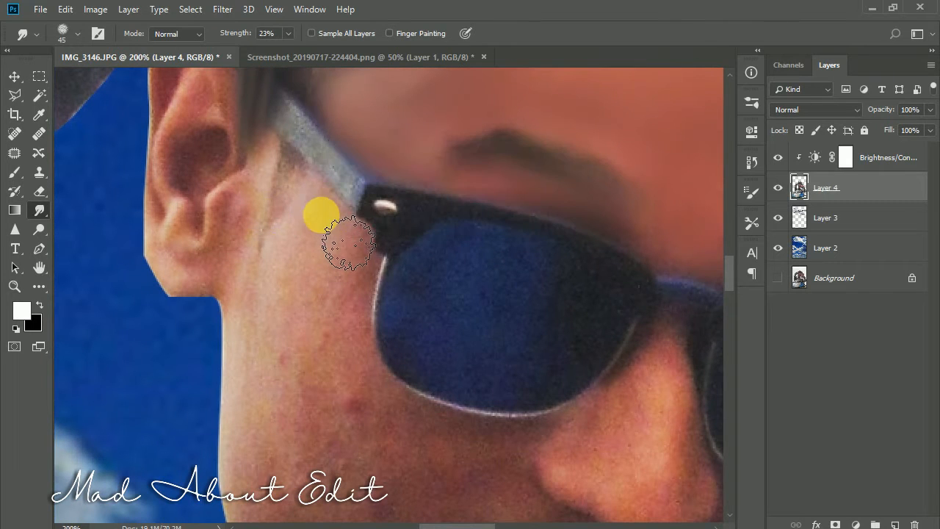
mouse_move(352, 324)
mouse_down()
mouse_move(308, 319)
mouse_move(315, 264)
mouse_move(277, 419)
mouse_move(331, 349)
mouse_up()
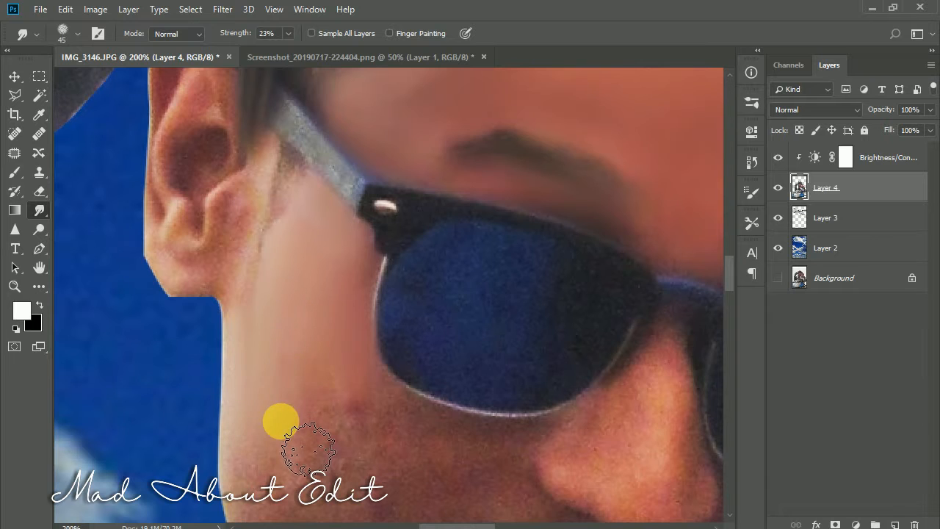
Step: Smudge the cheek just below the sunglasses with a 50 px brush and raise the strength to 39%
key(space)
drag(309, 448, 309, 312)
click(326, 253)
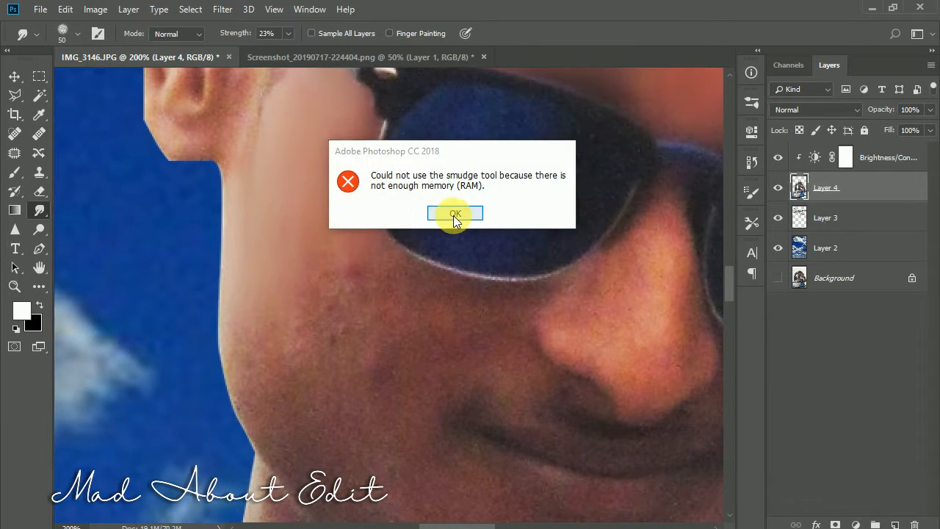
click(453, 213)
mouse_move(371, 329)
mouse_down()
mouse_move(393, 292)
mouse_move(385, 276)
mouse_up()
click(446, 297)
click(447, 212)
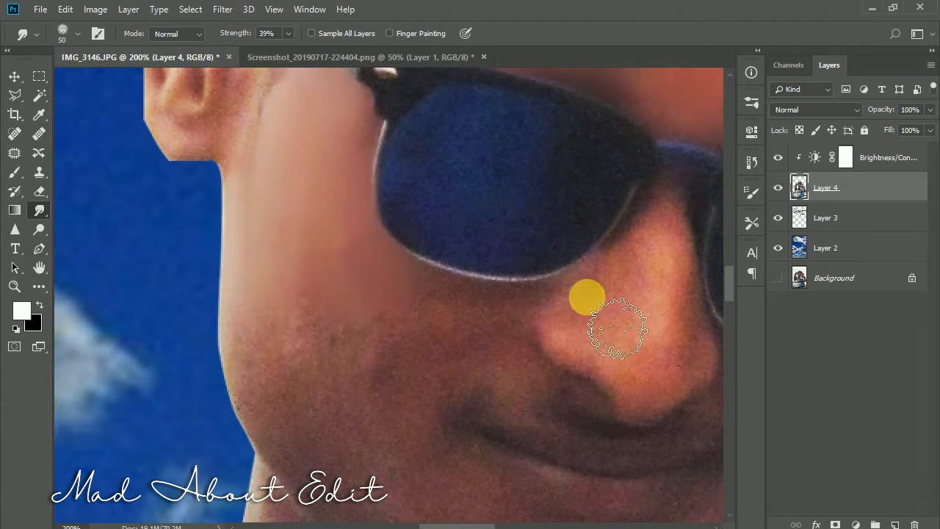
Step: Smooth the lower cheek, jaw and chin with the Smudge tool, using a brush size of up to 60 px
mouse_move(448, 321)
mouse_down()
mouse_move(514, 340)
mouse_move(533, 398)
mouse_move(526, 372)
mouse_move(423, 386)
mouse_move(384, 336)
mouse_move(356, 337)
mouse_move(352, 361)
mouse_move(327, 380)
mouse_move(297, 367)
mouse_move(303, 414)
mouse_move(393, 364)
mouse_move(443, 391)
mouse_move(410, 318)
mouse_move(472, 379)
mouse_move(419, 269)
mouse_move(444, 339)
mouse_move(496, 403)
mouse_move(429, 339)
mouse_move(362, 314)
mouse_move(321, 323)
mouse_move(275, 276)
mouse_move(298, 329)
mouse_move(377, 393)
mouse_move(323, 232)
mouse_move(489, 386)
mouse_move(524, 404)
mouse_move(451, 421)
mouse_move(313, 286)
mouse_move(318, 248)
mouse_move(414, 367)
mouse_move(356, 316)
mouse_move(399, 354)
mouse_move(493, 388)
mouse_move(493, 353)
mouse_move(424, 302)
mouse_move(568, 335)
mouse_move(558, 335)
mouse_move(584, 363)
mouse_up()
scroll(469, 378, down, 3)
scroll(353, 287, down, 3)
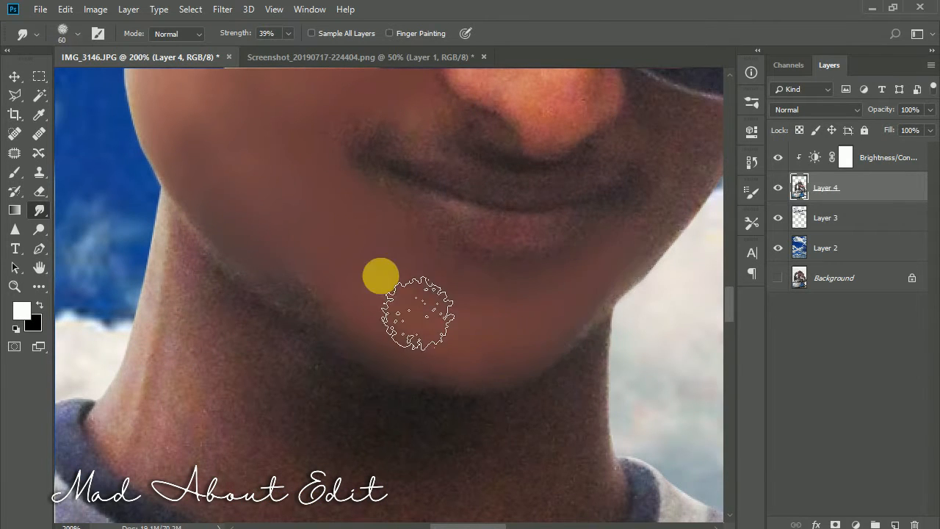
Step: Reduce the smudge brush to 40 px and smooth the lips, the skin around the mouth and the upper lip
drag(418, 313, 244, 358)
key(bracketleft)
key(bracketleft)
click(524, 194)
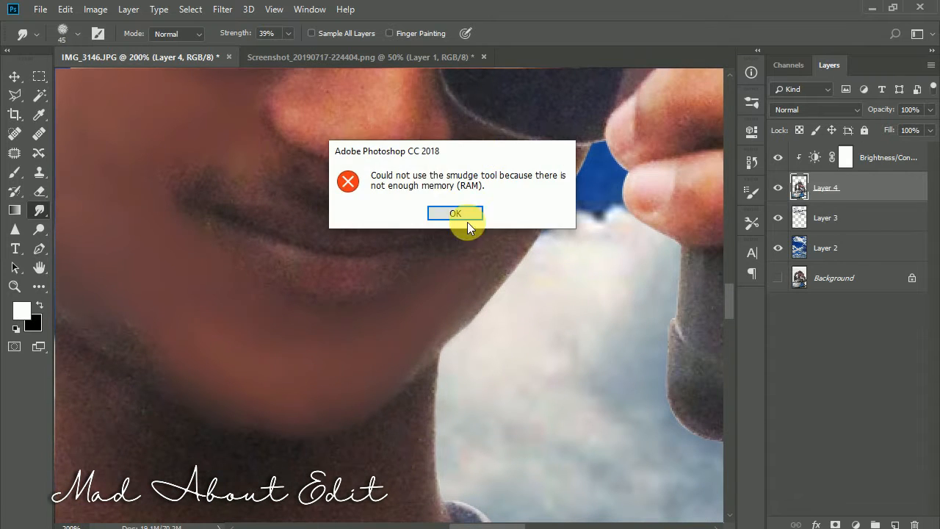
click(462, 217)
key(bracketleft)
mouse_move(539, 189)
mouse_down()
mouse_move(546, 253)
mouse_move(534, 265)
mouse_move(509, 220)
mouse_move(484, 214)
mouse_up()
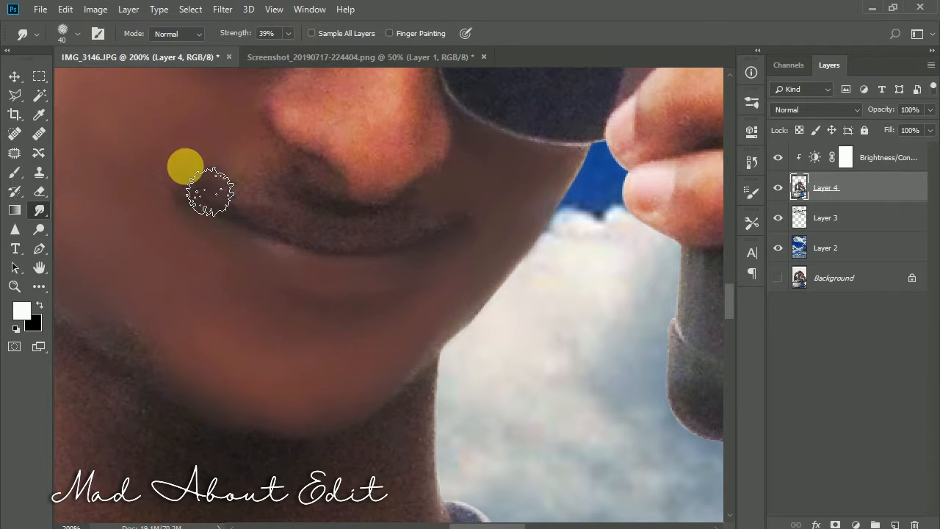
drag(259, 228, 303, 199)
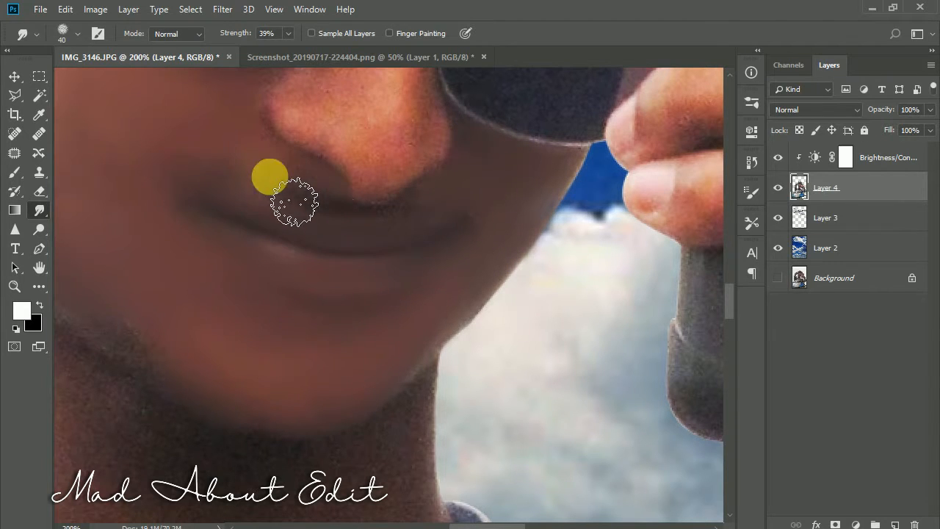
Step: Smooth the nose and the skin beside it with the 40 px smudge brush
drag(478, 241, 493, 304)
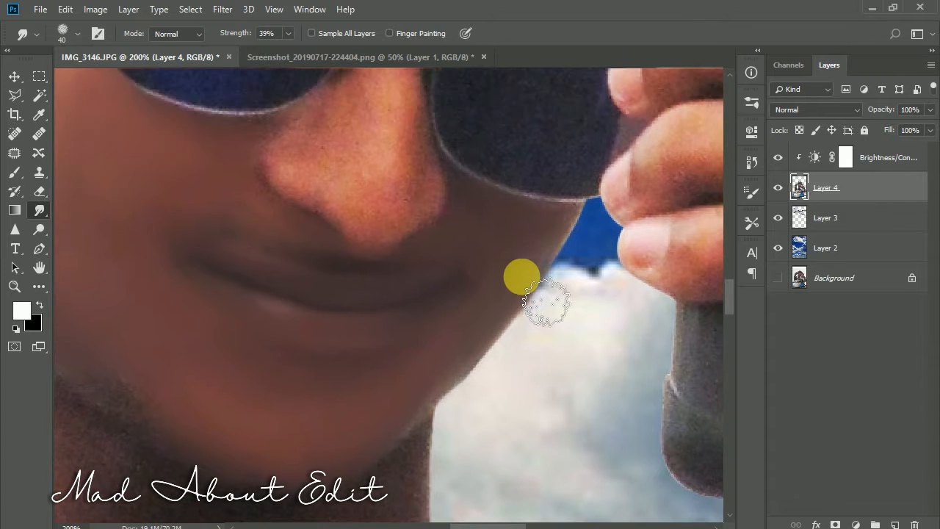
drag(452, 216, 472, 298)
mouse_move(403, 206)
mouse_down()
mouse_move(340, 243)
mouse_move(310, 244)
mouse_move(402, 321)
mouse_up()
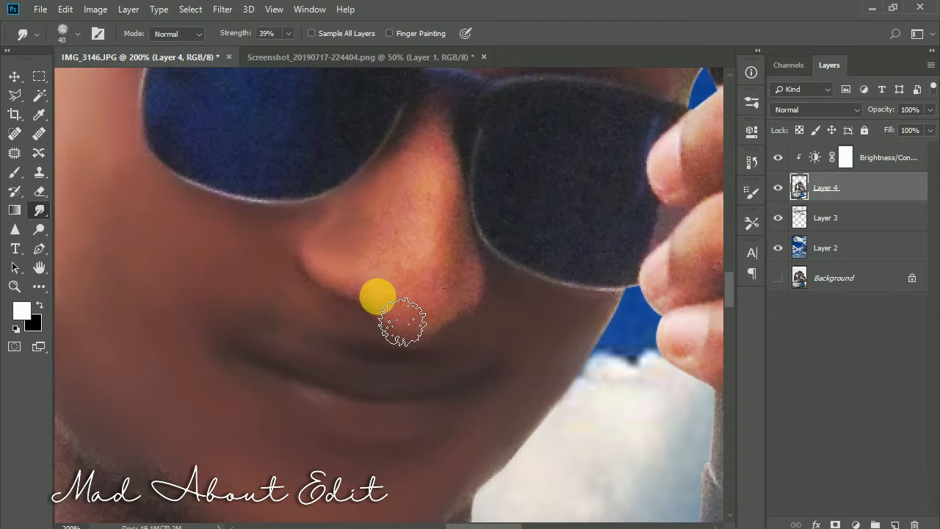
mouse_move(454, 337)
mouse_down()
mouse_move(466, 174)
mouse_move(439, 222)
mouse_move(362, 256)
mouse_up()
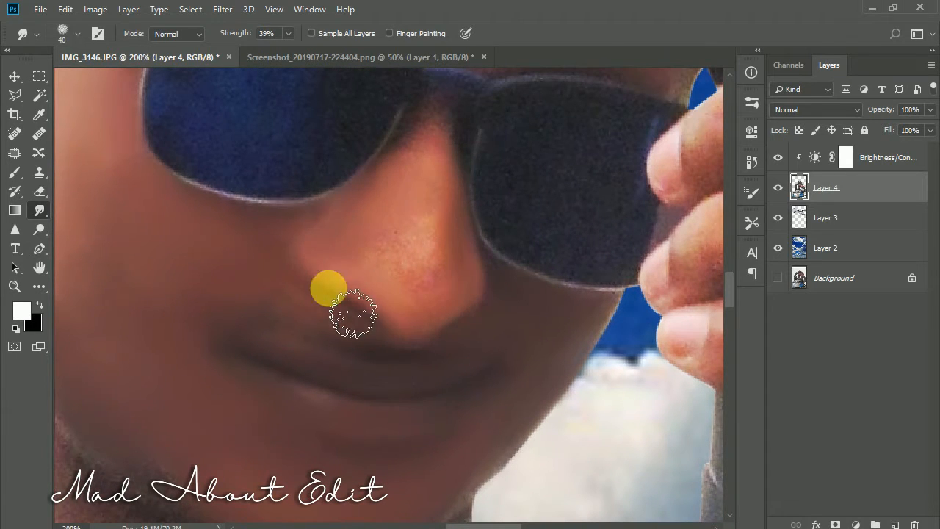
drag(353, 315, 452, 249)
mouse_move(458, 301)
mouse_down()
mouse_move(437, 242)
mouse_move(450, 158)
mouse_move(464, 288)
mouse_up()
Step: Smooth the second finger holding the phone, including its knuckle, with a 45 px smudge brush
drag(444, 350, 393, 255)
drag(383, 294, 391, 314)
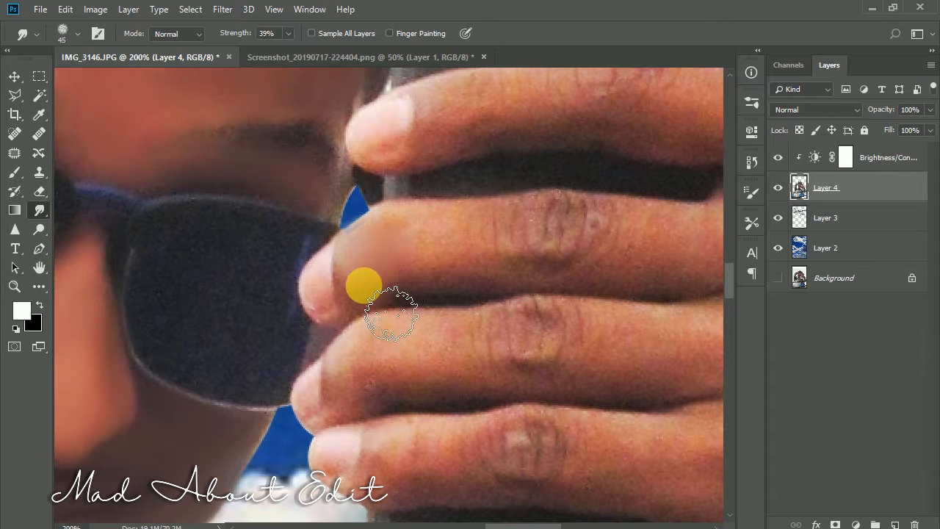
mouse_move(455, 299)
mouse_down()
mouse_move(467, 263)
mouse_move(442, 260)
mouse_move(542, 257)
mouse_move(534, 237)
mouse_move(541, 249)
mouse_move(493, 257)
mouse_move(531, 303)
mouse_up()
drag(552, 265, 604, 218)
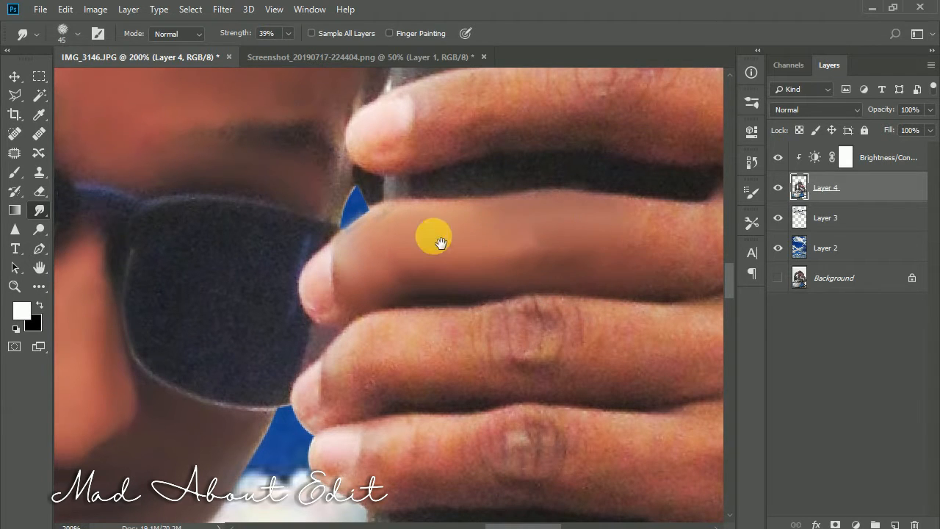
drag(434, 235, 406, 234)
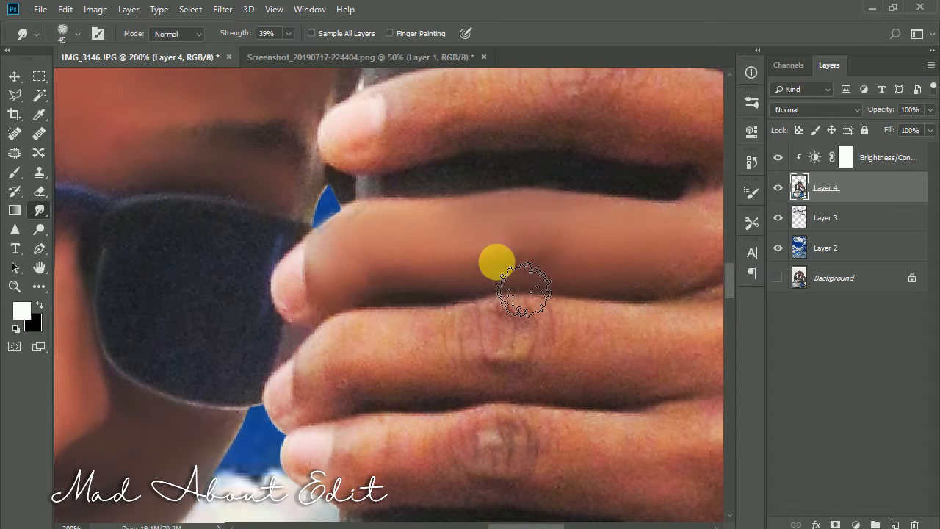
drag(629, 260, 366, 259)
Step: Enlarge the smudge brush to 60 px and smooth the finger bases and the two lower fingers of the phone hand
key(bracketright)
key(bracketright)
mouse_move(448, 235)
mouse_down()
mouse_move(474, 218)
mouse_move(394, 258)
mouse_move(532, 225)
mouse_move(613, 254)
mouse_up()
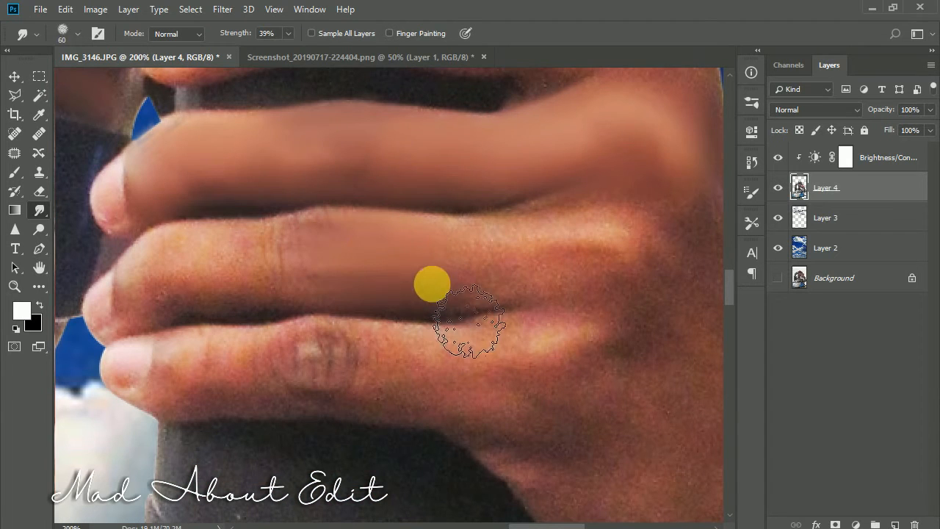
mouse_move(431, 284)
mouse_down()
mouse_move(492, 281)
mouse_move(415, 252)
mouse_move(584, 224)
mouse_move(582, 251)
mouse_move(495, 264)
mouse_move(570, 215)
mouse_move(343, 245)
mouse_move(552, 222)
mouse_up()
mouse_move(477, 221)
mouse_down()
mouse_move(352, 242)
mouse_move(430, 258)
mouse_move(518, 214)
mouse_up()
drag(494, 258, 512, 135)
mouse_move(436, 275)
mouse_down()
mouse_move(462, 258)
mouse_move(433, 257)
mouse_move(426, 273)
mouse_move(572, 283)
mouse_move(466, 243)
mouse_move(511, 248)
mouse_move(583, 231)
mouse_move(602, 243)
mouse_move(592, 274)
mouse_move(631, 282)
mouse_move(663, 252)
mouse_up()
drag(447, 232, 260, 232)
mouse_move(495, 245)
mouse_down()
mouse_move(542, 271)
mouse_move(589, 369)
mouse_move(632, 296)
mouse_move(524, 231)
mouse_up()
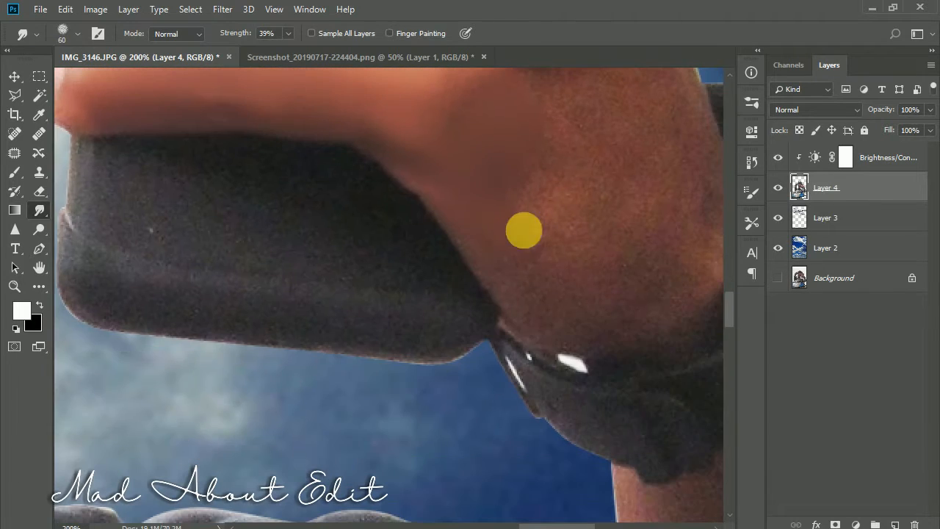
Step: Smooth the back of the phone hand from the wristwatch up to its outer edge with the 60 px smudge brush
mouse_move(576, 330)
mouse_down()
mouse_move(587, 293)
mouse_move(561, 217)
mouse_up()
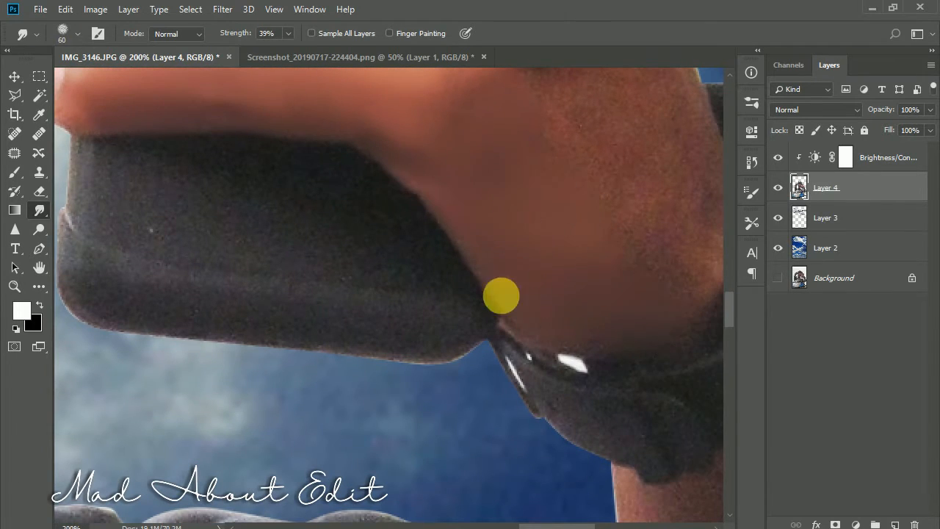
drag(501, 295, 396, 329)
mouse_move(600, 181)
mouse_down()
mouse_move(638, 269)
mouse_move(619, 289)
mouse_move(547, 228)
mouse_move(486, 313)
mouse_move(573, 235)
mouse_up()
drag(544, 188, 512, 324)
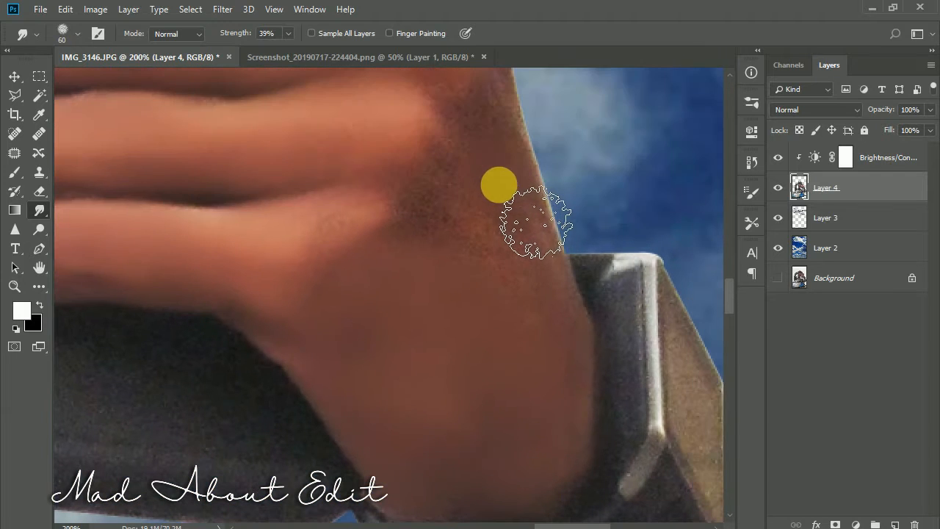
mouse_move(536, 222)
mouse_down()
mouse_move(602, 366)
mouse_move(358, 266)
mouse_move(392, 216)
mouse_up()
mouse_move(473, 173)
mouse_down()
mouse_move(458, 269)
mouse_move(387, 223)
mouse_up()
Step: Smooth the uppermost finger across the phone with a 50 px smudge brush and the fingertip behind the phone with a 40 px one
drag(431, 331, 453, 507)
mouse_move(447, 231)
mouse_down()
mouse_move(495, 251)
mouse_move(348, 232)
mouse_up()
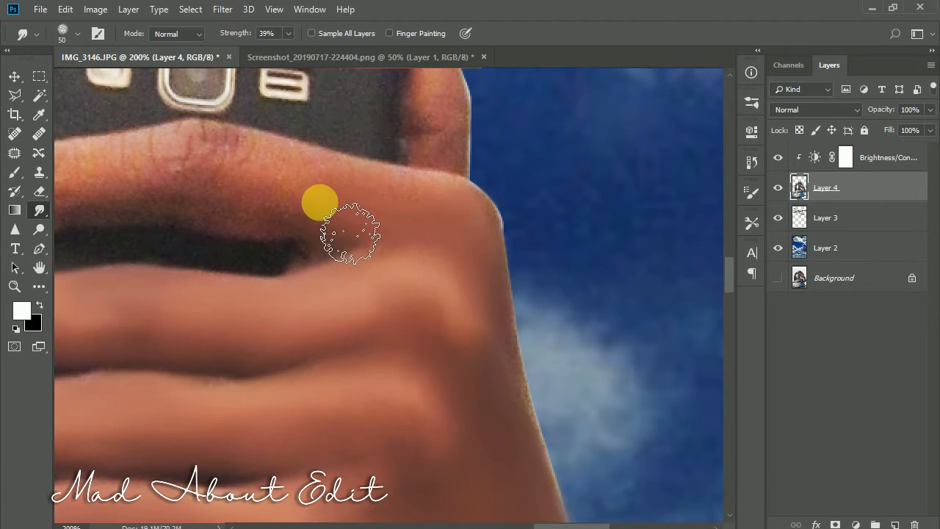
mouse_move(107, 215)
mouse_down()
mouse_move(283, 254)
mouse_move(318, 231)
mouse_move(424, 219)
mouse_move(625, 269)
mouse_move(416, 256)
mouse_move(237, 278)
mouse_move(210, 242)
mouse_move(550, 272)
mouse_move(265, 278)
mouse_move(545, 315)
mouse_up()
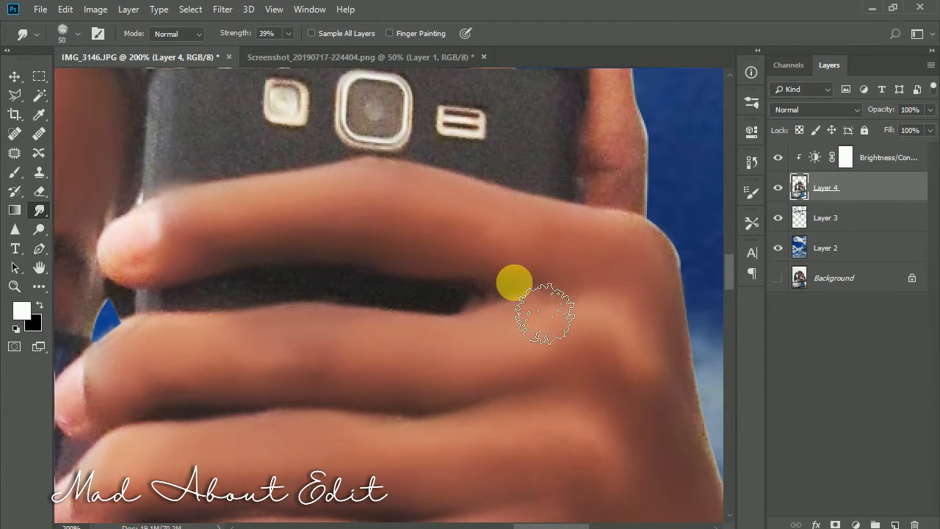
drag(635, 93, 502, 239)
drag(475, 182, 496, 286)
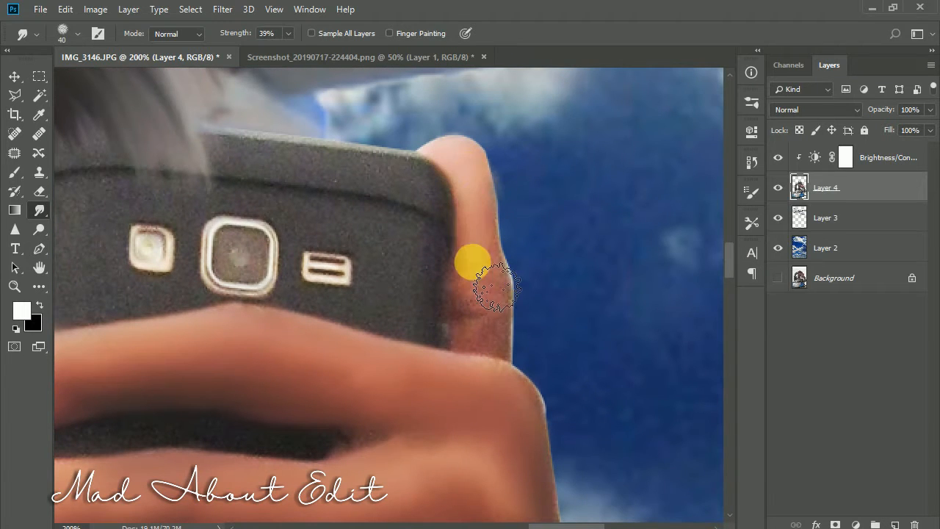
Step: Smooth the forearm between the wristwatch and the sleeve cuff with a smudge brush of 45 to 50 px
key(ctrl+minus)
key(ctrl+minus)
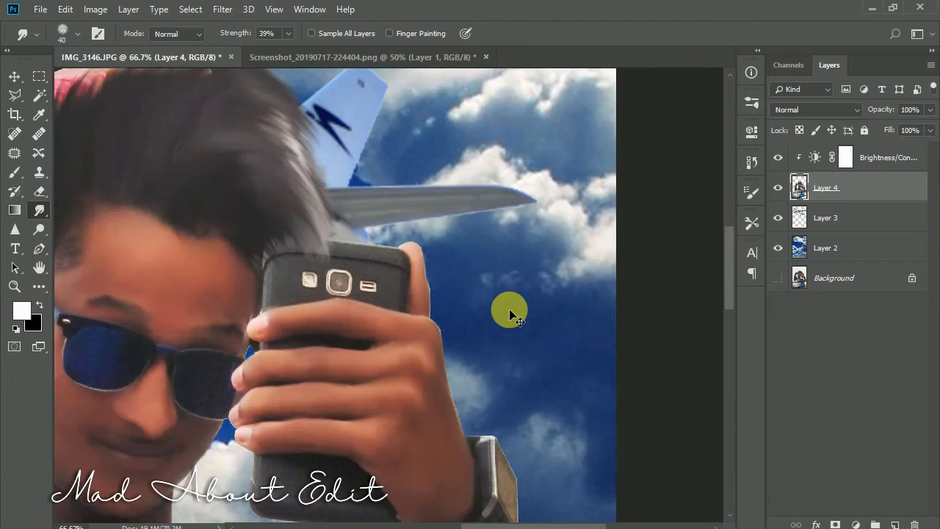
drag(402, 181, 386, 69)
key(ctrl+plus)
key(ctrl+plus)
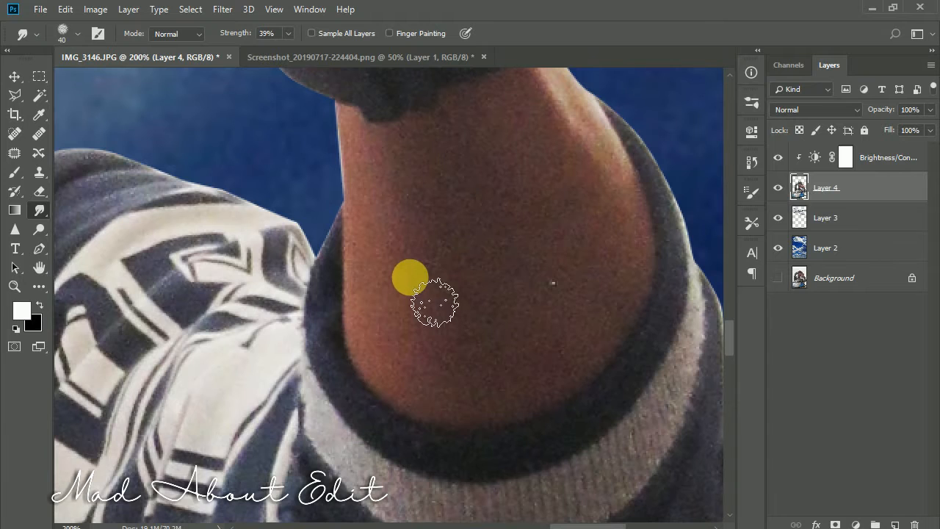
mouse_move(400, 208)
mouse_down()
mouse_move(395, 293)
mouse_move(419, 403)
mouse_move(378, 367)
mouse_move(505, 424)
mouse_up()
key(ctrl+z)
mouse_move(362, 171)
mouse_down()
mouse_move(367, 159)
mouse_move(364, 256)
mouse_move(387, 365)
mouse_up()
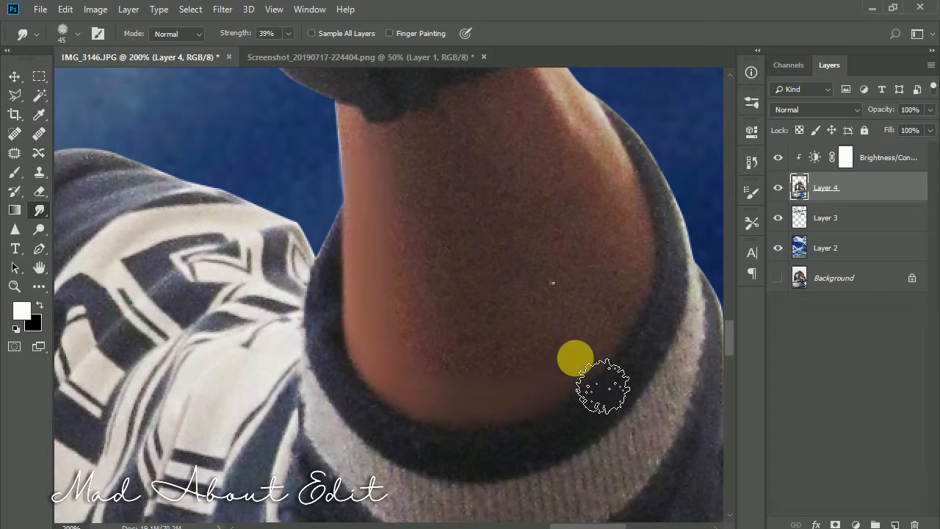
mouse_move(603, 386)
mouse_down()
mouse_move(656, 311)
mouse_move(623, 168)
mouse_move(594, 215)
mouse_move(398, 180)
mouse_move(442, 271)
mouse_move(466, 294)
mouse_move(432, 360)
mouse_move(551, 383)
mouse_move(589, 241)
mouse_move(462, 293)
mouse_move(524, 357)
mouse_move(459, 281)
mouse_move(426, 260)
mouse_up()
drag(394, 304, 358, 426)
mouse_move(448, 271)
mouse_down()
mouse_move(539, 233)
mouse_move(551, 336)
mouse_move(361, 369)
mouse_up()
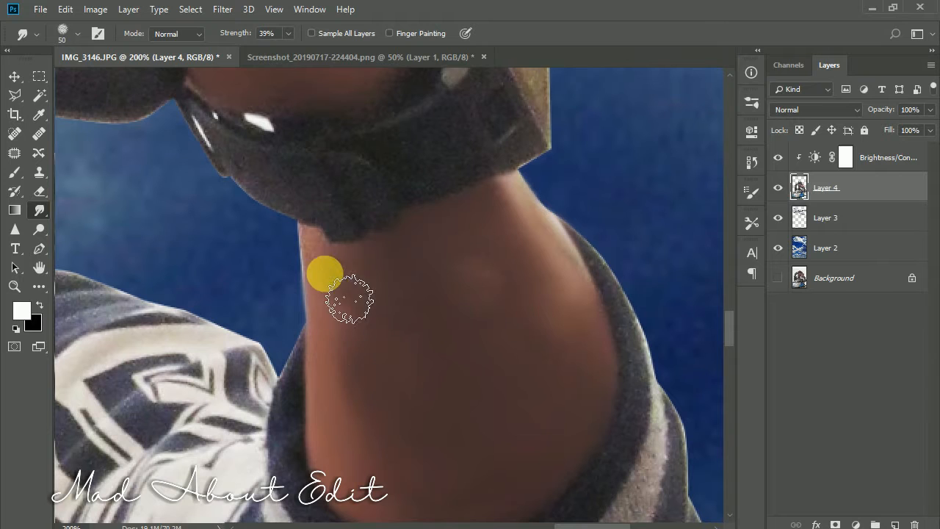
Step: Reduce the smudge brush to 30 px and smooth the skin of the ear
key(ctrl+minus)
key(ctrl+minus)
key(ctrl+minus)
key(ctrl+minus)
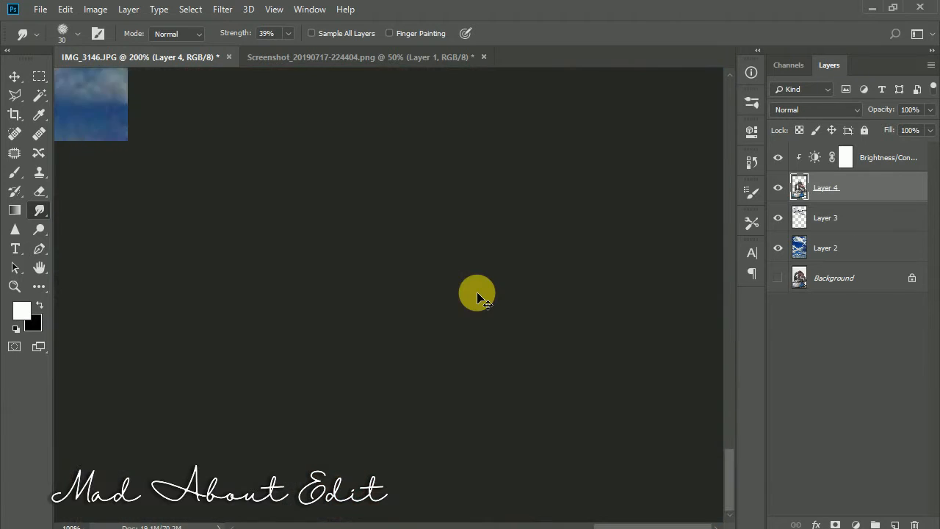
drag(243, 117, 338, 323)
drag(274, 241, 315, 310)
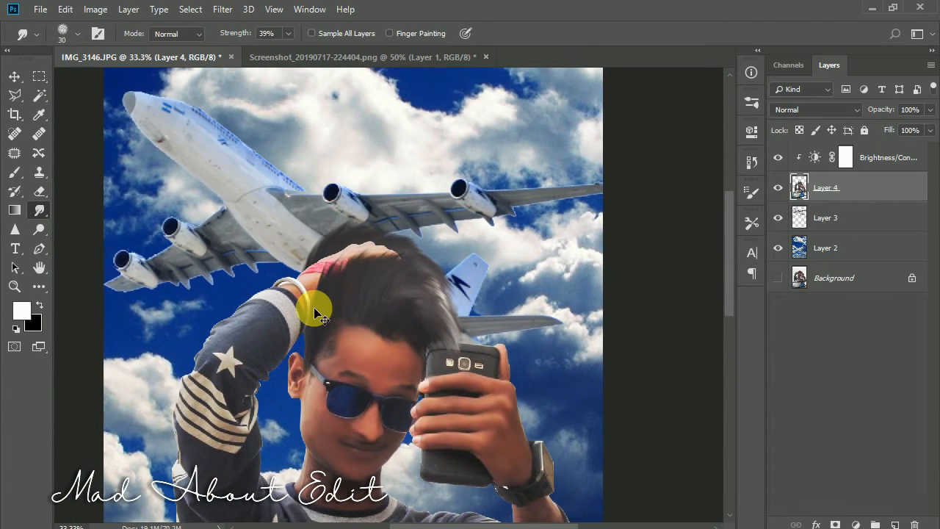
key(ctrl+plus)
key(ctrl+plus)
key(ctrl+plus)
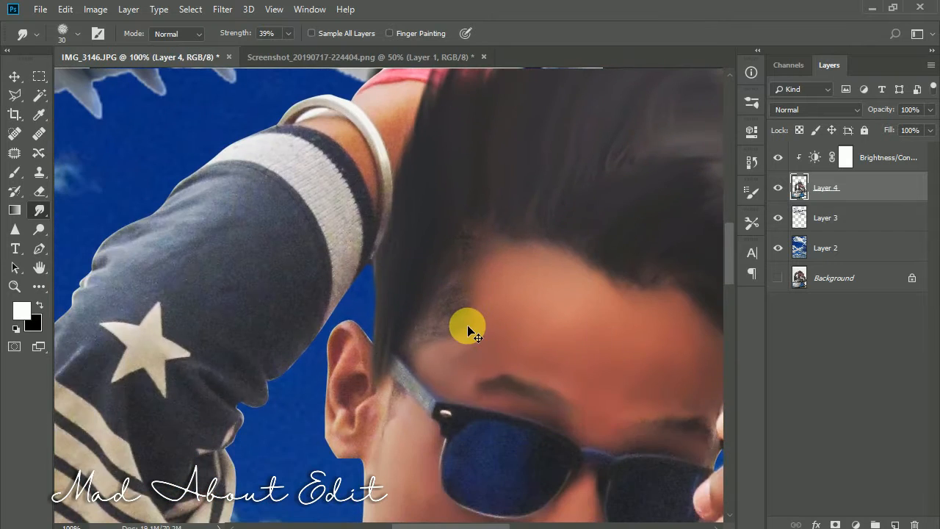
key(ctrl+plus)
key(ctrl+plus)
drag(379, 478, 518, 296)
mouse_move(423, 369)
mouse_down()
mouse_move(405, 417)
mouse_move(420, 462)
mouse_move(413, 349)
mouse_move(419, 469)
mouse_move(464, 301)
mouse_move(445, 257)
mouse_move(404, 281)
mouse_move(429, 248)
mouse_move(491, 328)
mouse_up()
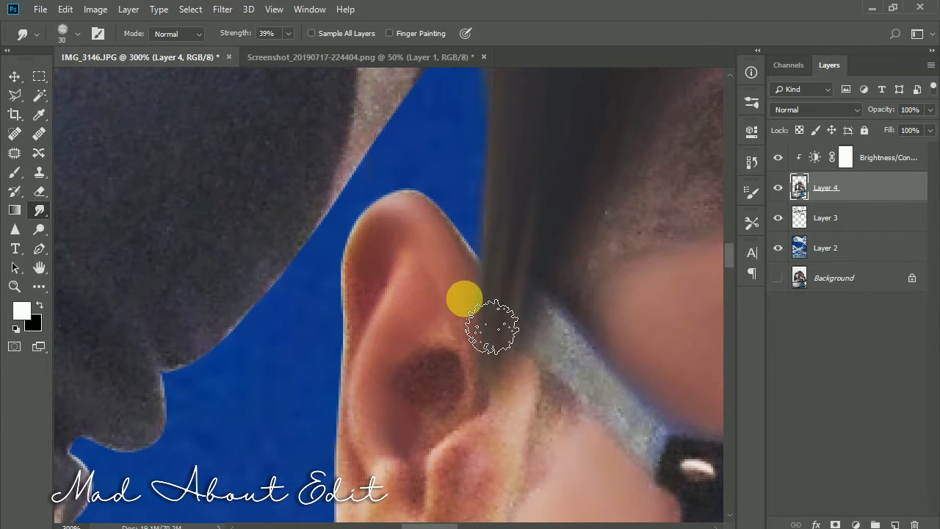
mouse_move(499, 439)
mouse_down()
mouse_move(482, 271)
mouse_move(491, 367)
mouse_move(443, 417)
mouse_move(482, 424)
mouse_move(468, 397)
mouse_up()
mouse_move(397, 317)
mouse_down()
mouse_move(445, 363)
mouse_move(446, 392)
mouse_move(415, 231)
mouse_move(511, 281)
mouse_move(474, 298)
mouse_move(479, 375)
mouse_move(477, 258)
mouse_up()
Step: Smooth the raised wrist and hand around the bracelet and pink band with the 30 px smudge brush
drag(507, 81, 406, 476)
drag(417, 95, 406, 475)
mouse_move(290, 269)
mouse_down()
mouse_move(362, 301)
mouse_move(365, 330)
mouse_move(414, 394)
mouse_move(346, 312)
mouse_up()
mouse_move(460, 191)
mouse_down()
mouse_move(377, 356)
mouse_move(422, 434)
mouse_move(485, 298)
mouse_move(390, 352)
mouse_move(478, 357)
mouse_move(379, 352)
mouse_move(334, 305)
mouse_move(453, 392)
mouse_up()
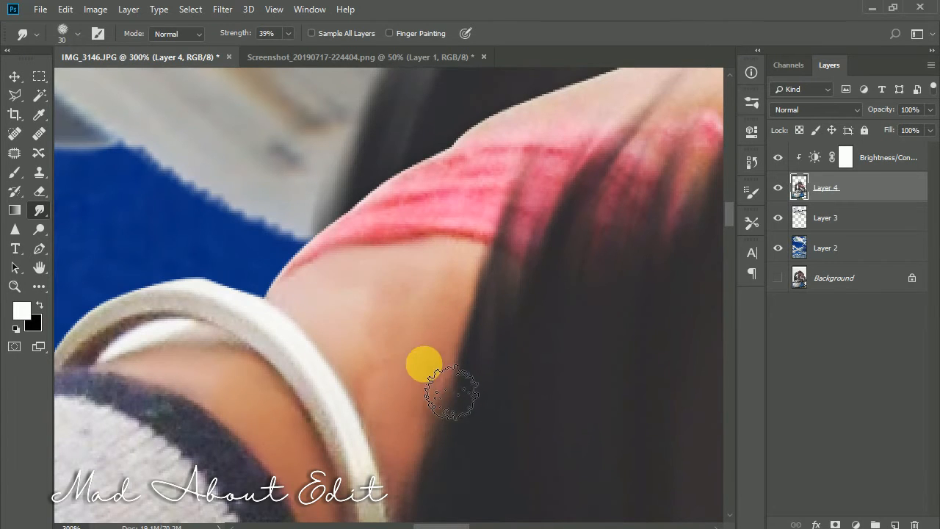
drag(602, 165, 417, 335)
mouse_move(446, 296)
mouse_down()
mouse_move(367, 321)
mouse_move(550, 300)
mouse_move(594, 210)
mouse_move(619, 210)
mouse_move(377, 298)
mouse_move(577, 329)
mouse_move(524, 327)
mouse_move(574, 291)
mouse_up()
Step: Set the brightness of the subject's clipped Brightness/Contrast adjustment to 25
key(ctrl+minus)
key(ctrl+minus)
key(ctrl+minus)
key(ctrl+minus)
key(ctrl+minus)
key(ctrl+minus)
key(ctrl+minus)
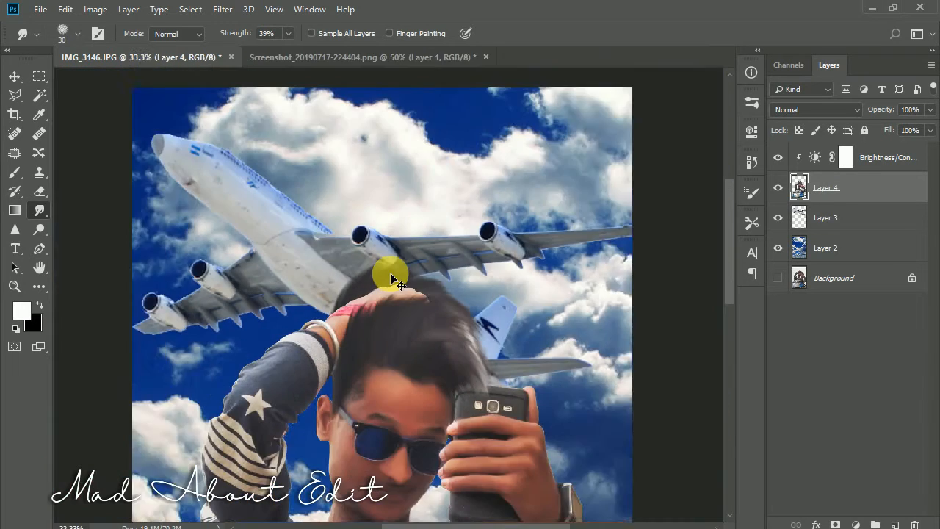
double_click(819, 165)
drag(618, 213, 641, 212)
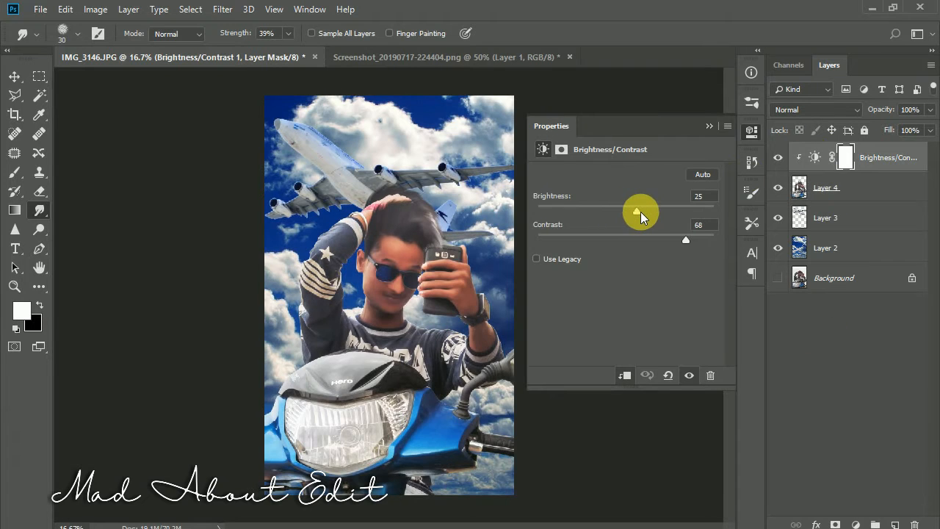
click(709, 125)
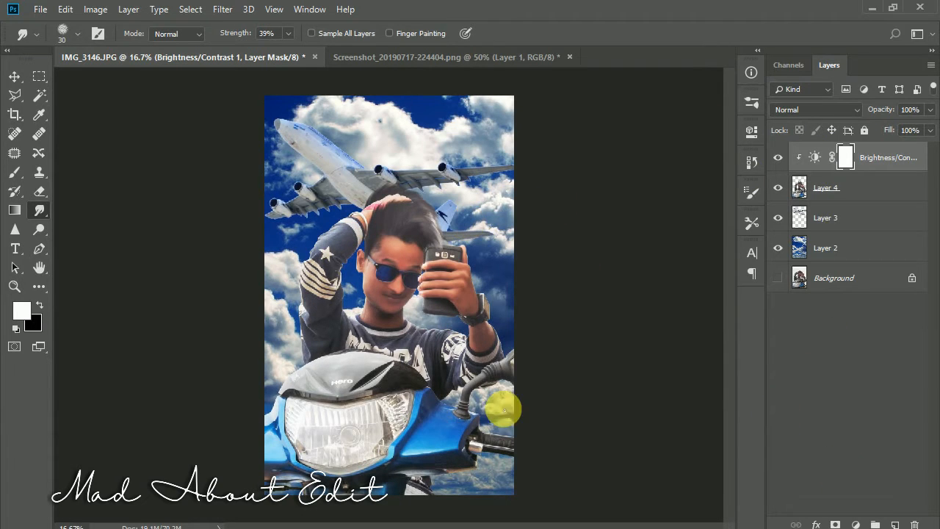
Step: Smooth the neck between the chin and the collar on Layer 4 with a smudge brush enlarged to 45 and 50 px
scroll(417, 334, up, 6)
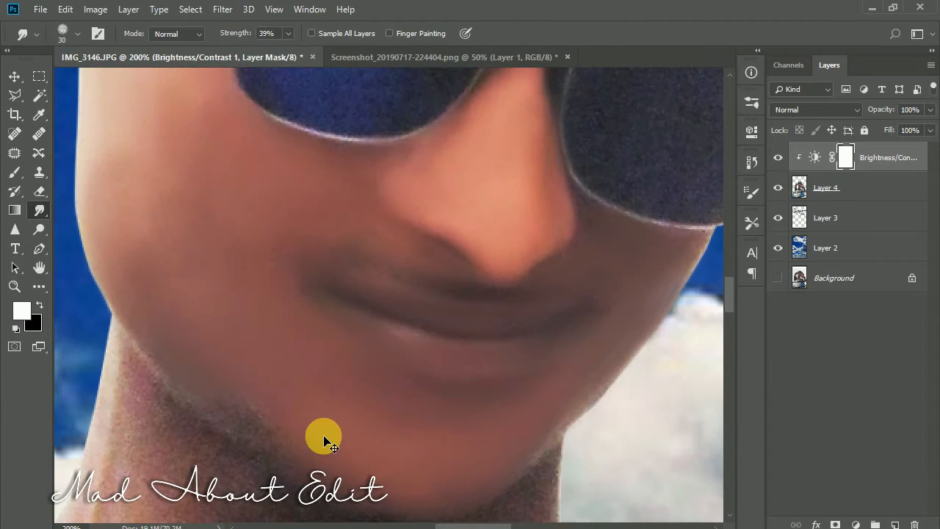
drag(324, 436, 435, 239)
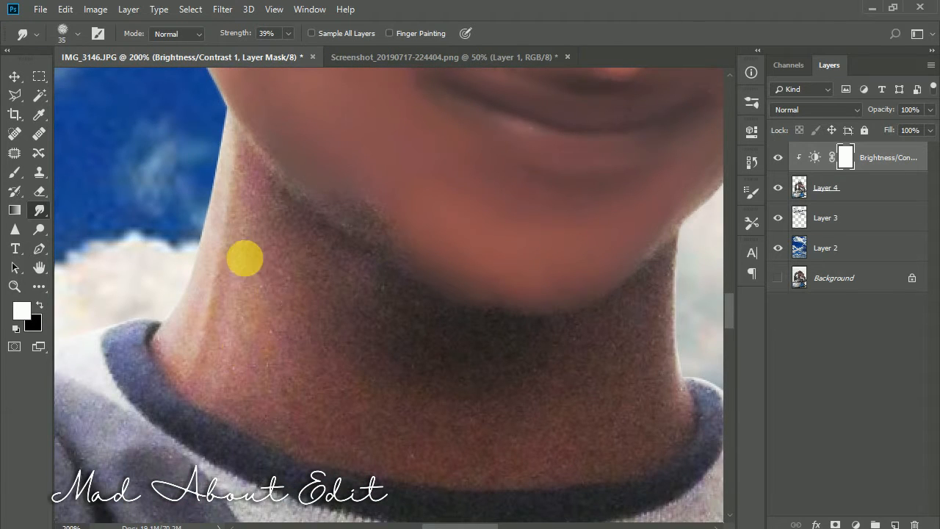
key(bracketright)
key(bracketright)
key(bracketright)
click(838, 190)
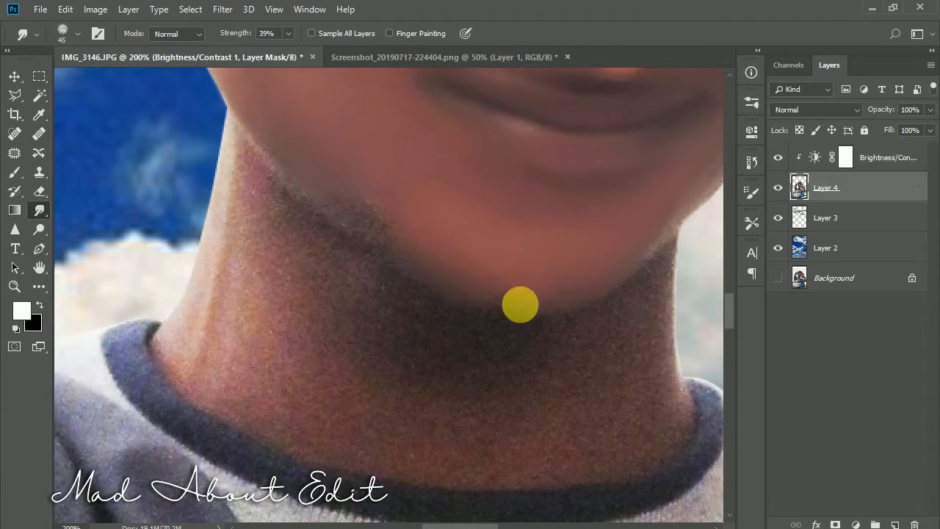
mouse_move(235, 359)
mouse_down()
mouse_move(213, 372)
mouse_move(229, 402)
mouse_move(273, 438)
mouse_move(348, 457)
mouse_move(310, 451)
mouse_move(366, 473)
mouse_move(417, 479)
mouse_move(336, 376)
mouse_move(296, 383)
mouse_move(301, 366)
mouse_move(255, 317)
mouse_move(269, 196)
mouse_move(312, 202)
mouse_move(351, 228)
mouse_move(345, 254)
mouse_move(288, 228)
mouse_move(347, 275)
mouse_move(310, 275)
mouse_move(274, 311)
mouse_move(248, 293)
mouse_move(245, 317)
mouse_move(261, 223)
mouse_move(365, 301)
mouse_move(413, 321)
mouse_move(405, 332)
mouse_move(353, 323)
mouse_move(279, 255)
mouse_move(381, 380)
mouse_move(451, 412)
mouse_move(458, 401)
mouse_move(455, 424)
mouse_move(511, 426)
mouse_move(508, 415)
mouse_move(680, 341)
mouse_move(666, 384)
mouse_move(686, 455)
mouse_move(547, 490)
mouse_move(462, 476)
mouse_move(411, 429)
mouse_move(346, 326)
mouse_move(500, 394)
mouse_move(471, 415)
mouse_move(657, 421)
mouse_move(664, 359)
mouse_move(500, 357)
mouse_move(630, 352)
mouse_move(680, 305)
mouse_move(674, 391)
mouse_move(698, 464)
mouse_move(659, 474)
mouse_move(632, 455)
mouse_move(659, 438)
mouse_up()
key(bracketright)
key(bracketright)
key(bracketleft)
mouse_move(664, 390)
mouse_down()
mouse_move(667, 341)
mouse_move(675, 381)
mouse_move(630, 479)
mouse_move(540, 489)
mouse_move(461, 477)
mouse_move(342, 397)
mouse_move(281, 249)
mouse_move(266, 349)
mouse_move(447, 395)
mouse_up()
Step: Blend the shaded skin on the side of the neck with a larger smudge brush, reducing it from 125 px to 70 px
key(ctrl+minus)
key(ctrl+minus)
key(ctrl+minus)
key(ctrl+minus)
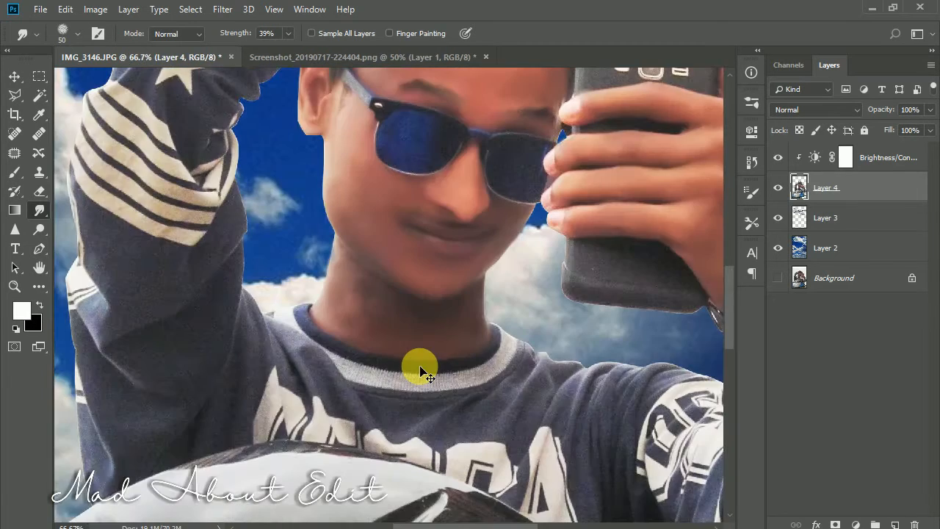
key(ctrl+minus)
key(ctrl+minus)
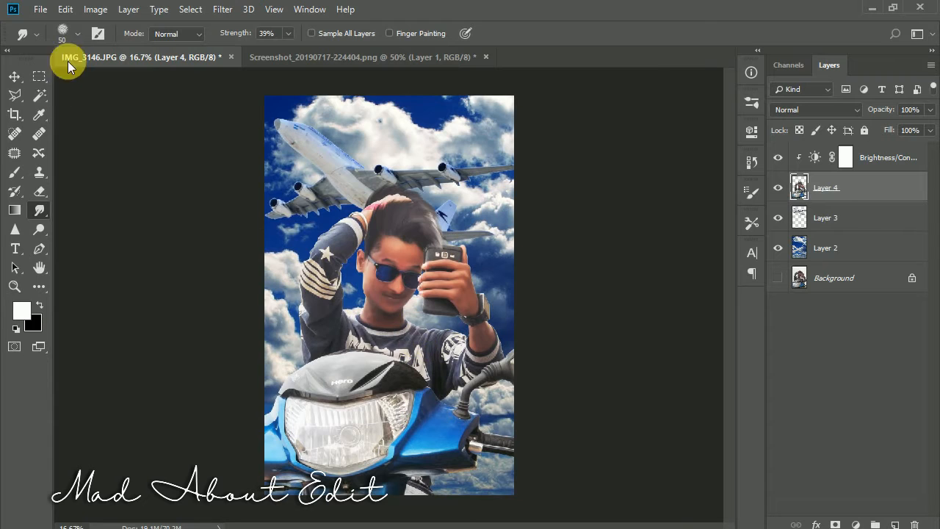
click(77, 33)
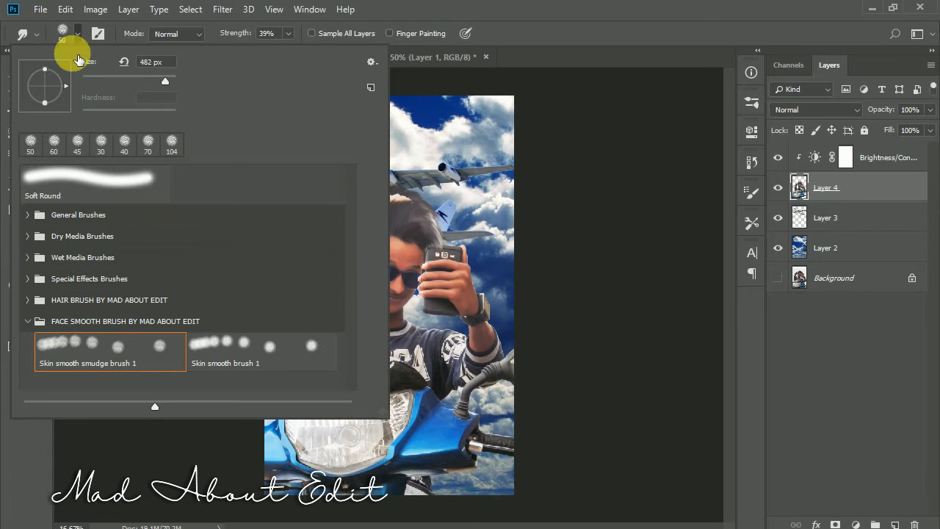
click(77, 37)
scroll(405, 316, up, 6)
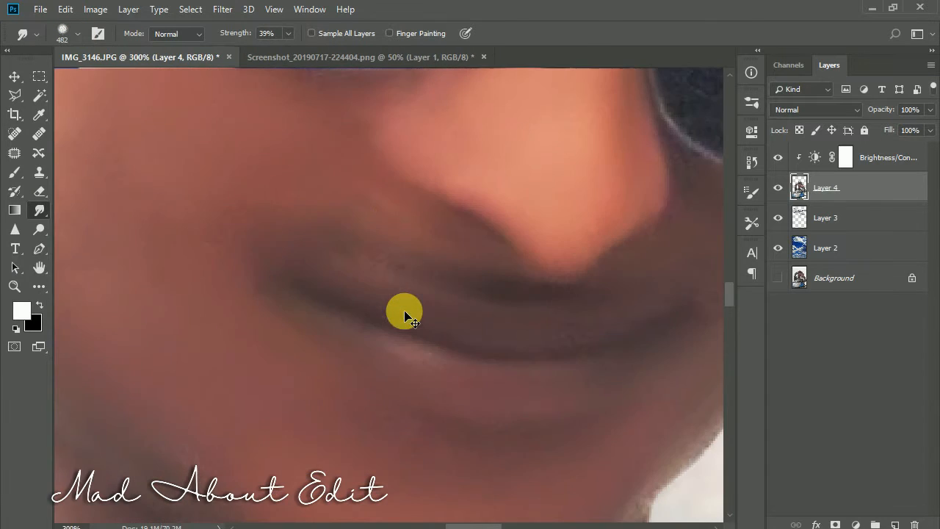
drag(405, 310, 412, 238)
key(bracketleft)
key(bracketleft)
key(bracketleft)
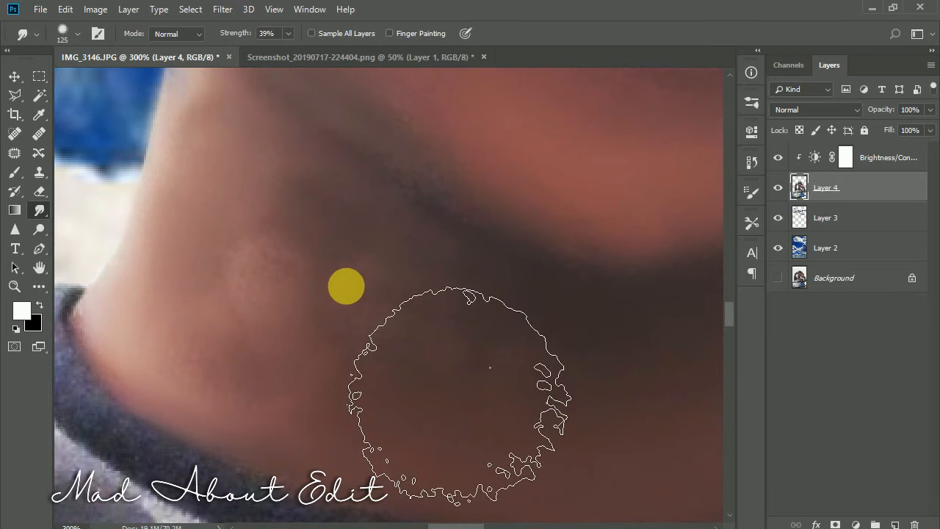
drag(279, 319, 369, 289)
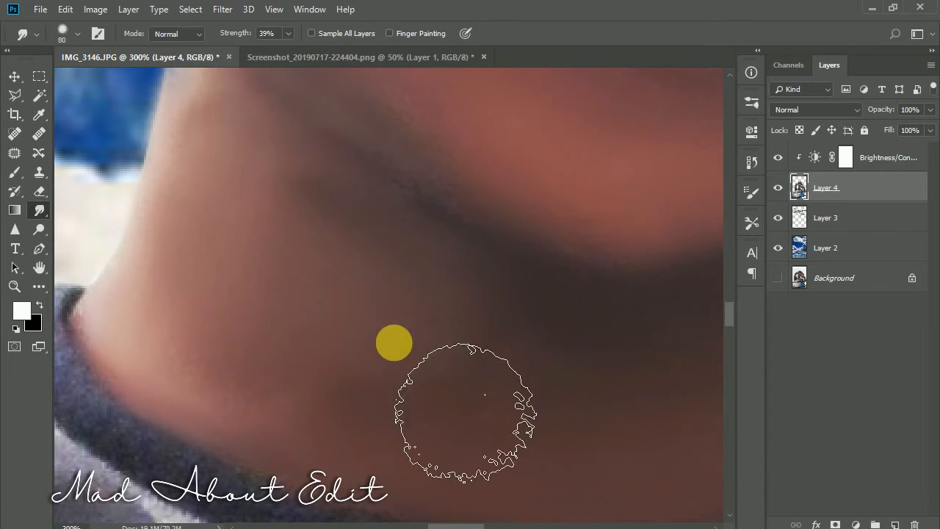
key(bracketleft)
key(bracketleft)
Step: Add a Brightness/Contrast adjustment above the sky on Layer 2 with brightness -25 and contrast 85
key(ctrl+0)
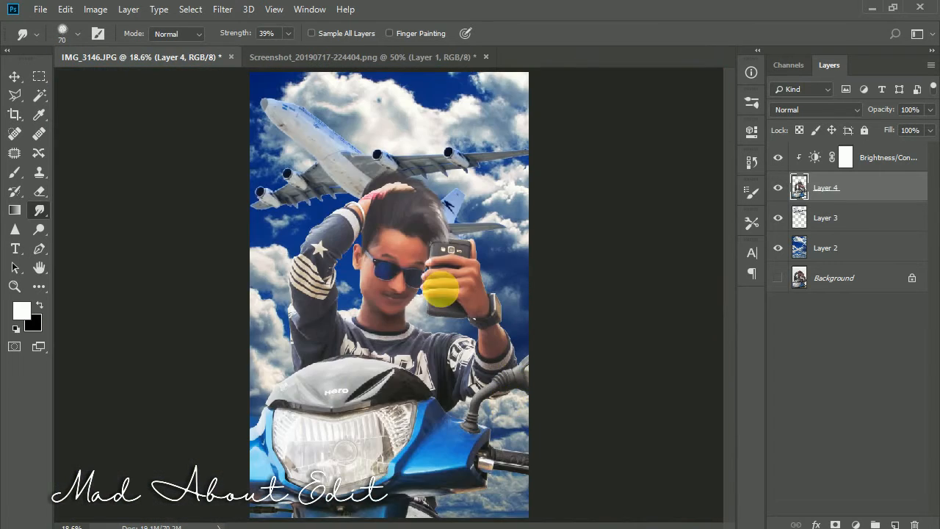
click(830, 253)
click(855, 524)
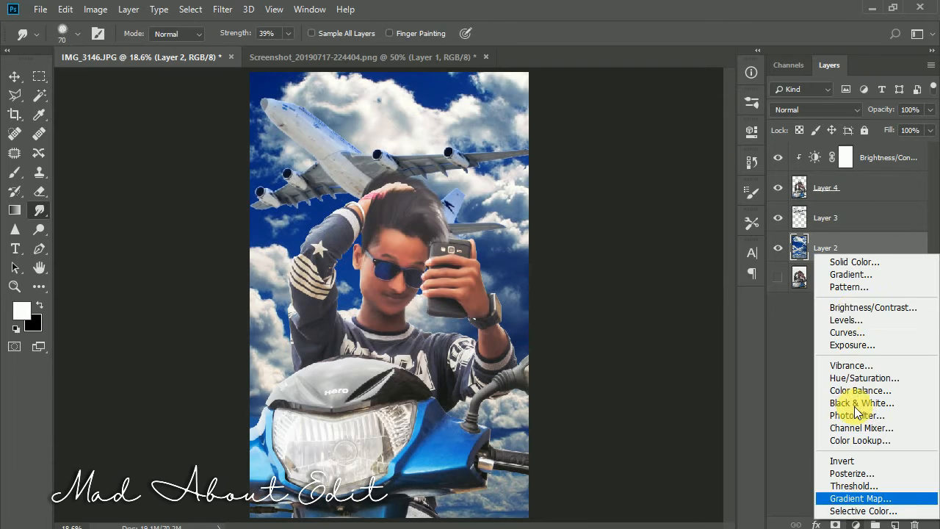
click(858, 304)
click(593, 209)
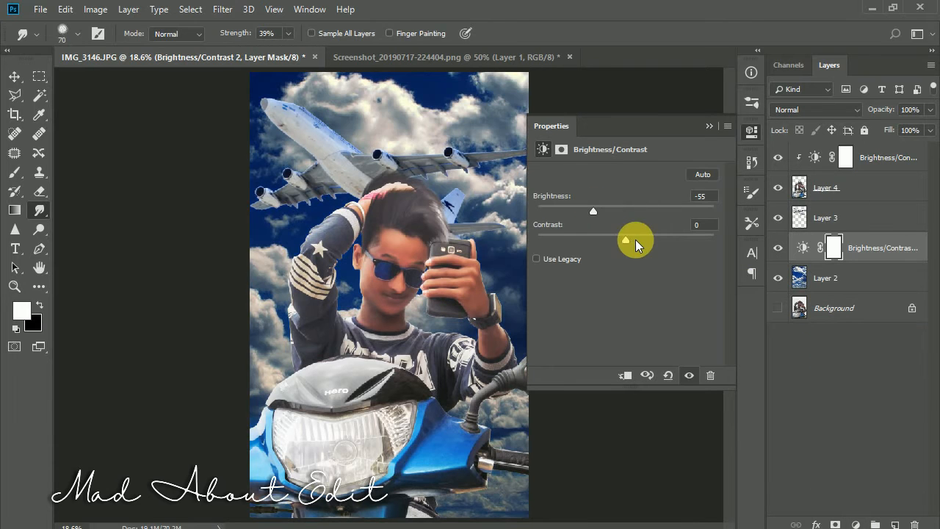
click(611, 211)
drag(626, 239, 700, 241)
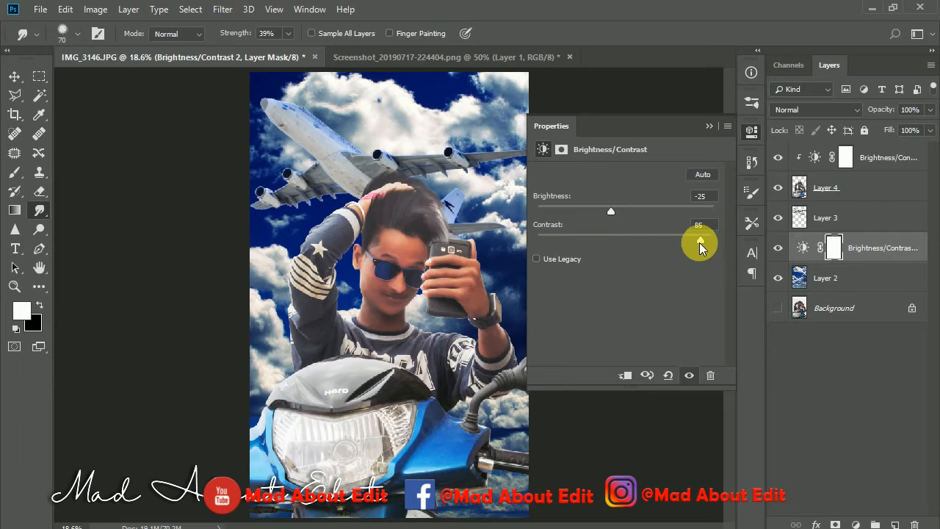
Step: Add a Brightness/Contrast adjustment above the airplane on Layer 3 and clip it to that layer
click(708, 125)
click(808, 218)
click(855, 520)
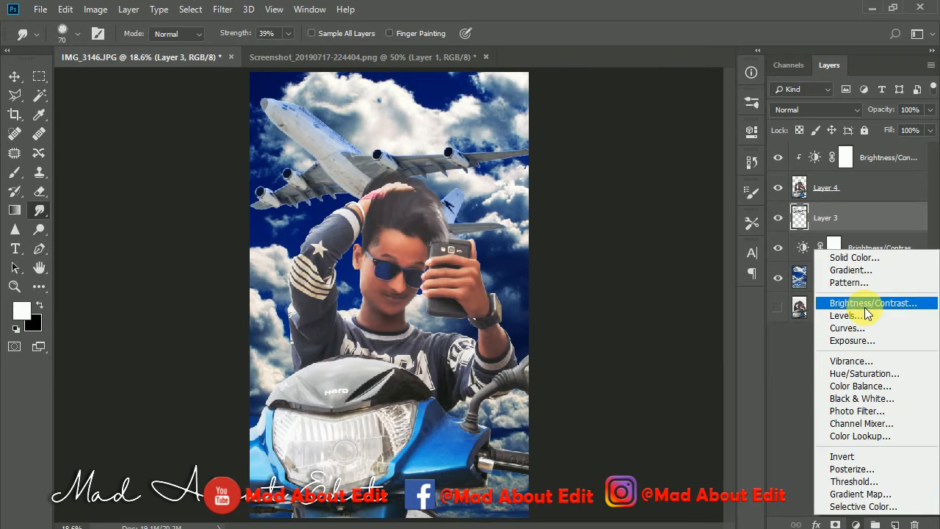
click(824, 304)
click(600, 210)
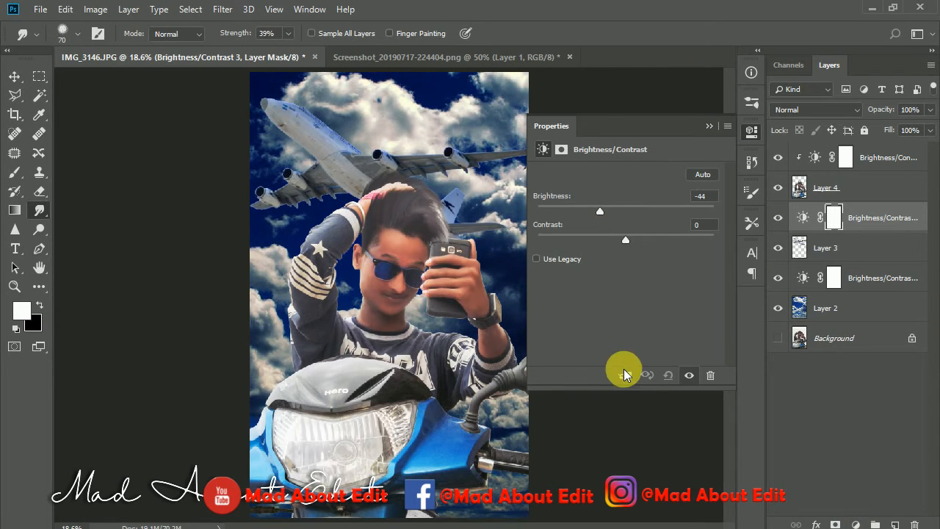
click(623, 374)
Step: Darken the airplane's clipped adjustment to a brightness slightly below -74 and set its contrast to 100
click(623, 210)
click(584, 210)
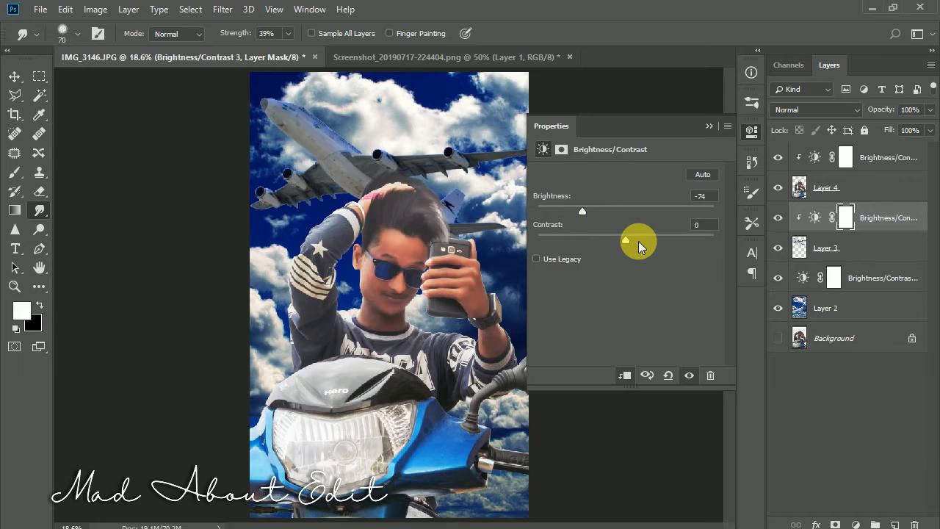
click(687, 239)
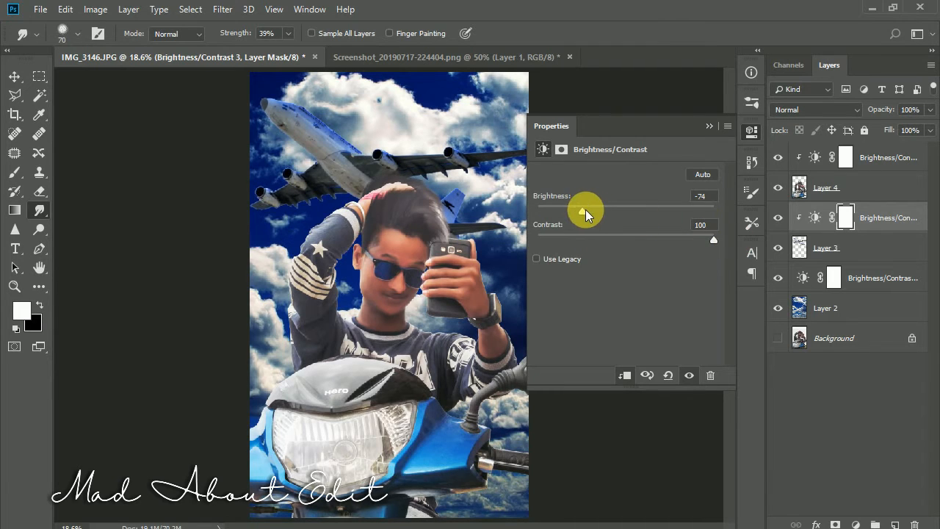
drag(585, 209, 578, 207)
click(716, 127)
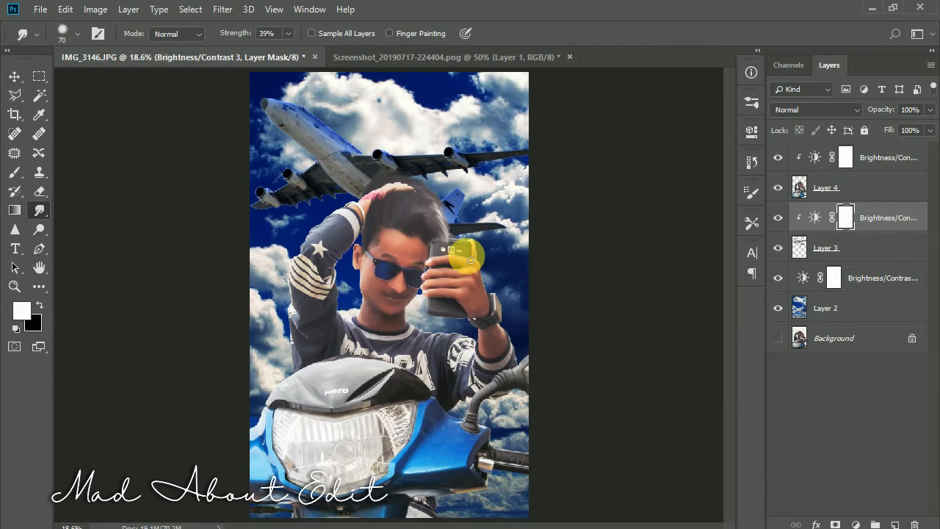
Step: Set the brightness of the sky's Brightness/Contrast adjustment above Layer 2 to -12
double_click(844, 284)
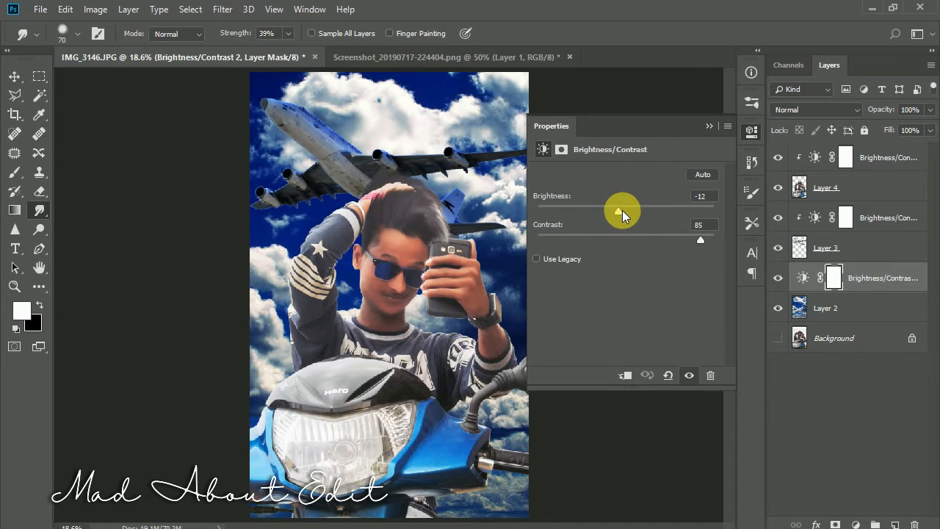
click(708, 127)
click(826, 189)
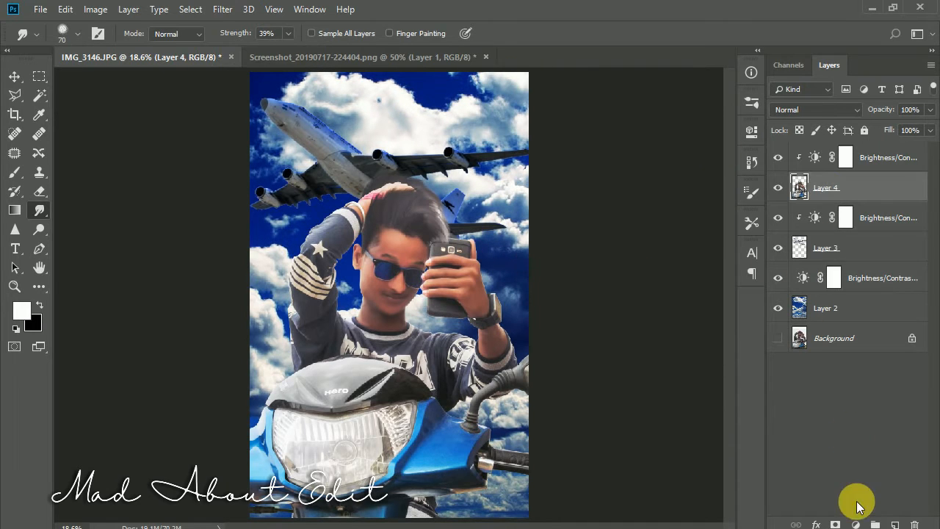
click(855, 522)
click(852, 367)
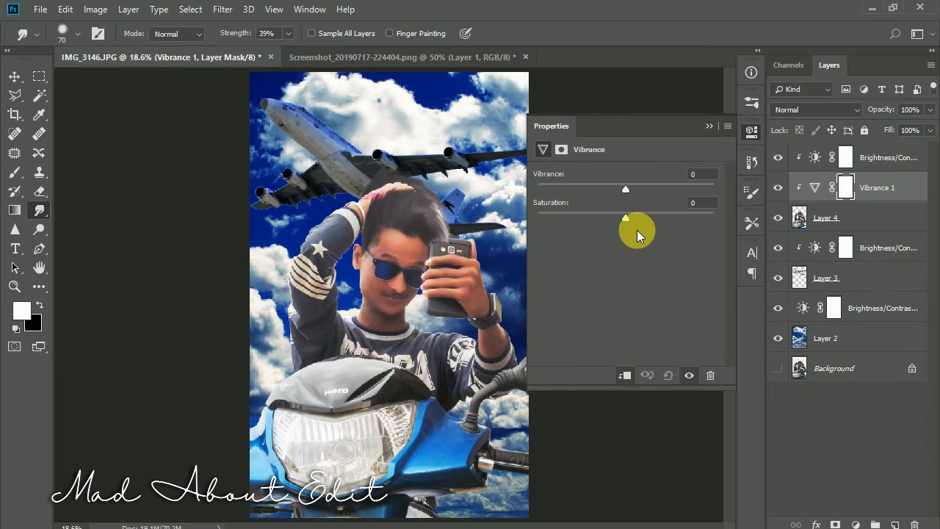
click(708, 126)
key(Delete)
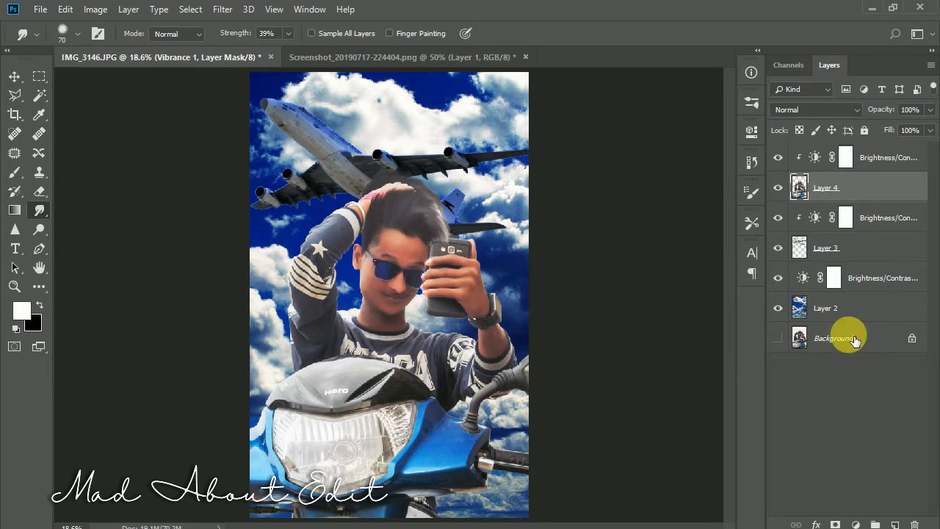
Step: Add a clipped Hue/Saturation adjustment to the subject on Layer 4 and raise the saturation of the blues to about +77
click(856, 524)
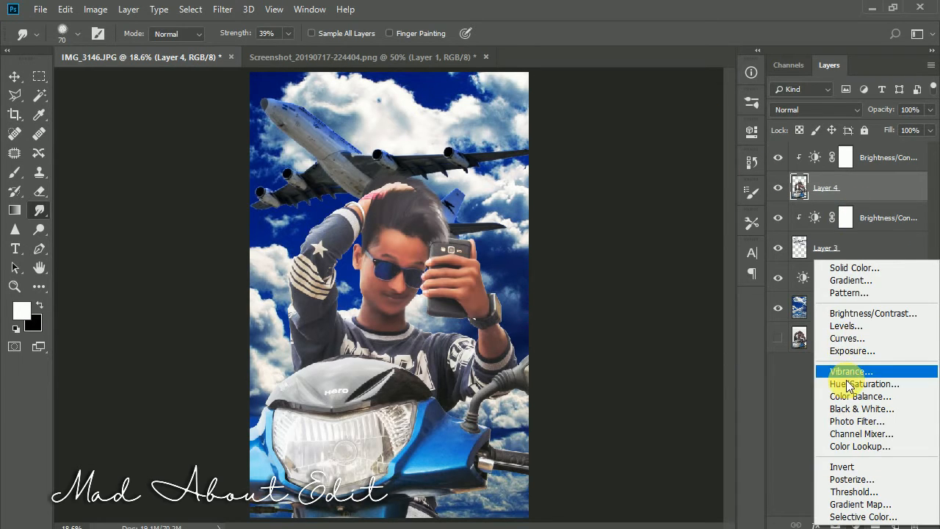
click(846, 371)
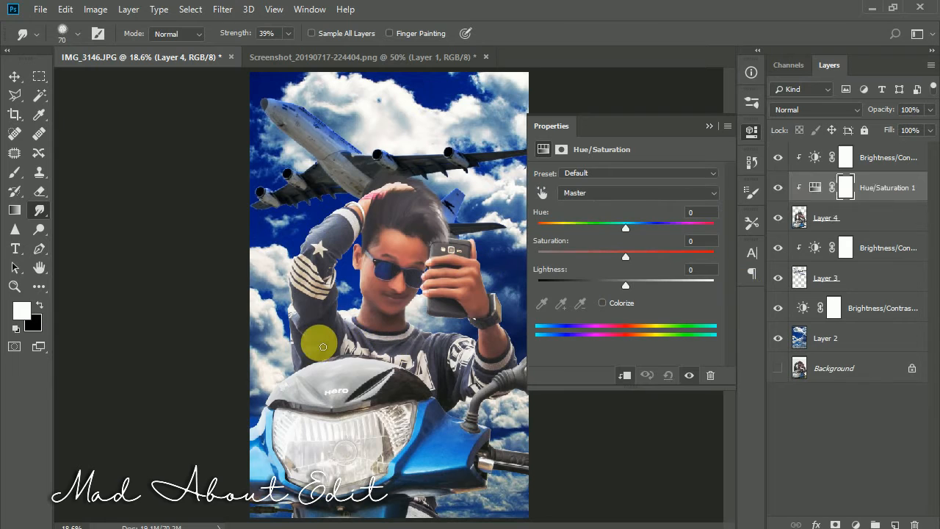
click(542, 193)
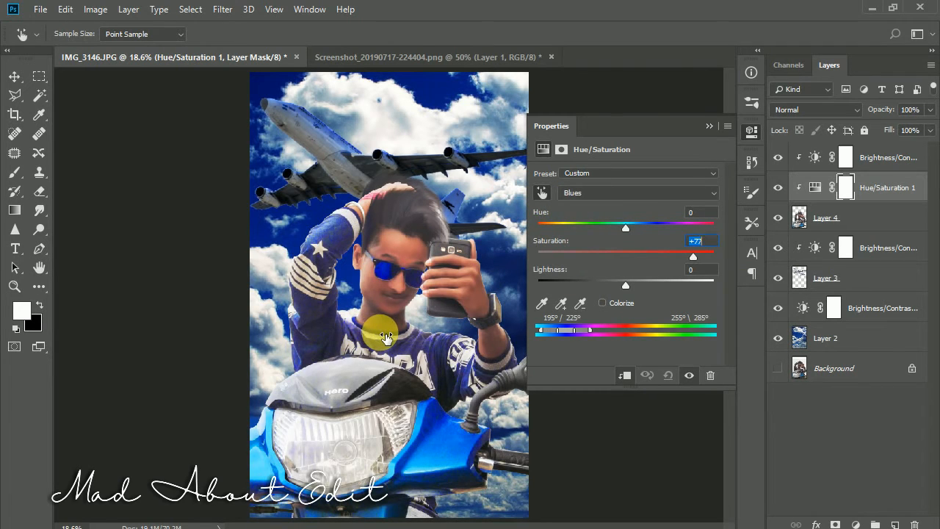
click(710, 126)
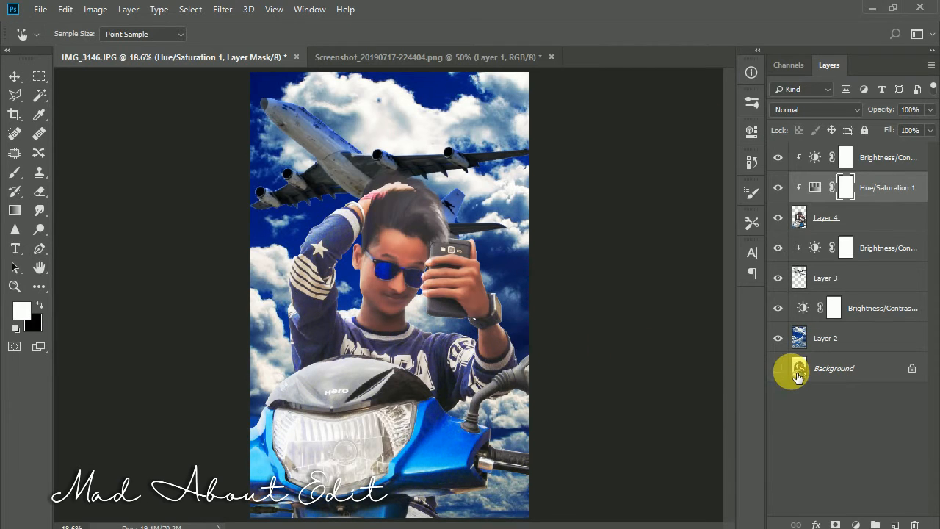
Step: Create a new layer above the airplane's Brightness/Contrast adjustment and clip it to the airplane
click(844, 278)
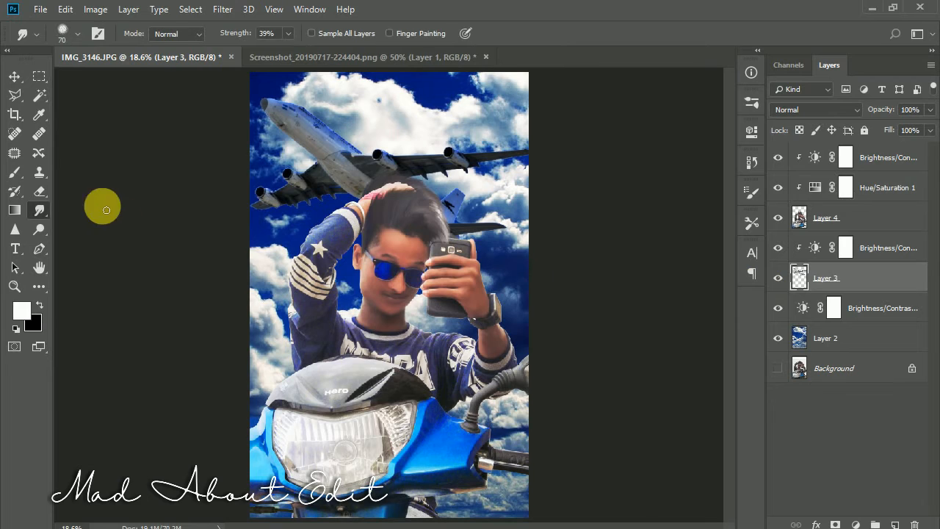
click(873, 249)
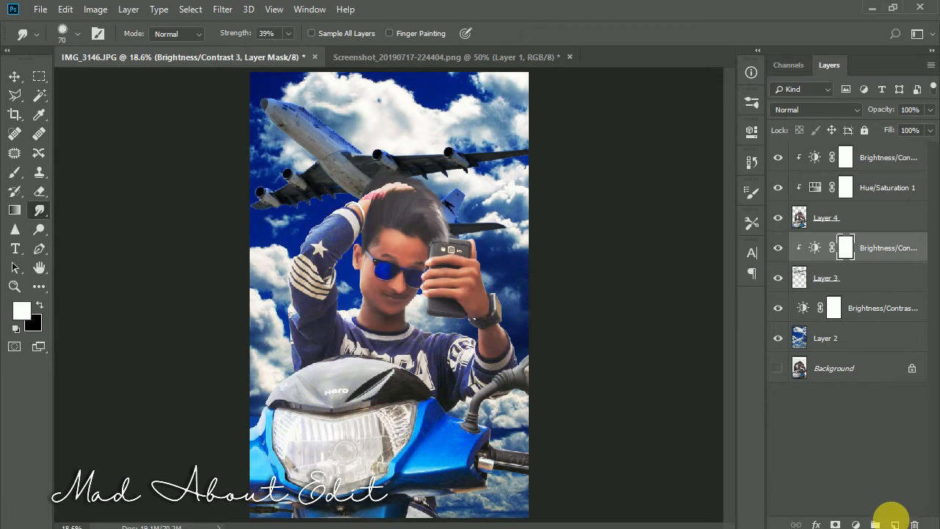
click(894, 524)
right_click(839, 248)
click(702, 257)
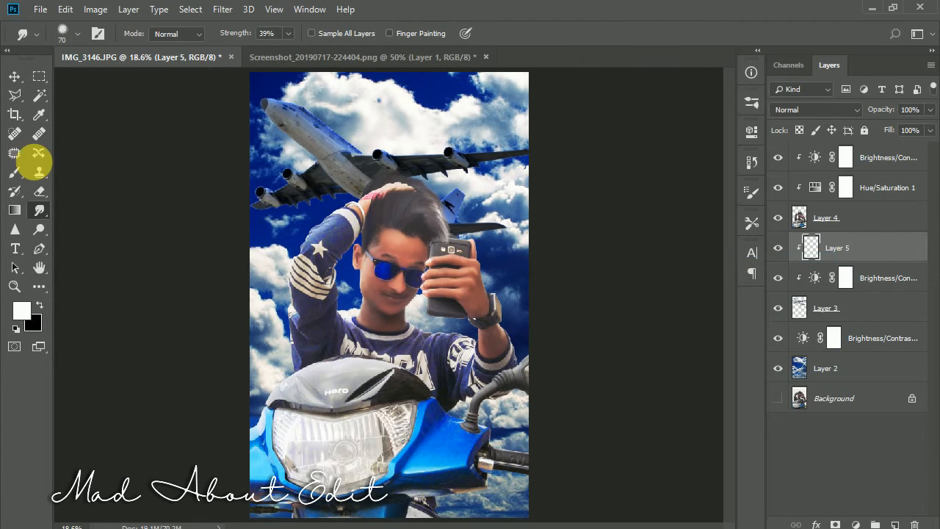
Step: Set up the Brush tool with the Soft Round preset for painting on Layer 5
key(b)
click(77, 33)
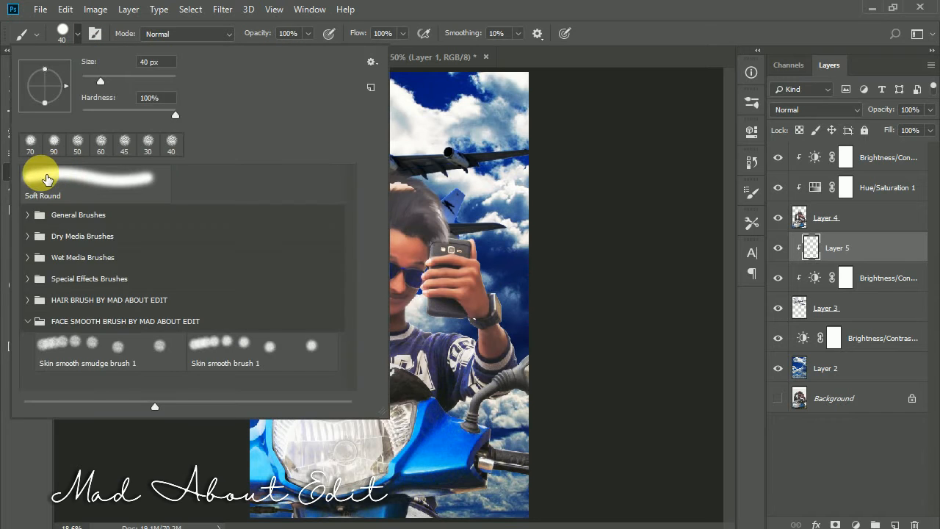
click(44, 184)
click(65, 36)
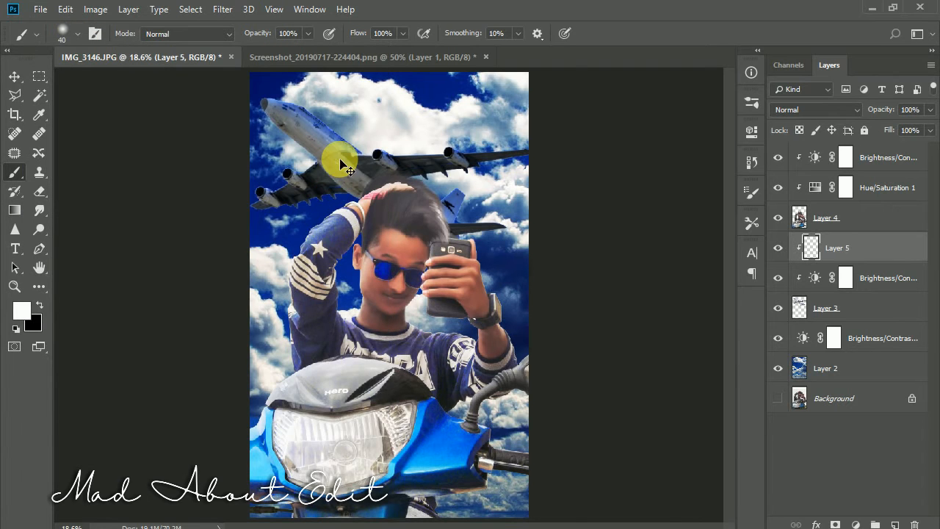
Step: Paint a soft white highlight along the upper edge of the airplane's fuselage with the brush enlarged to 200 px
key(ctrl+plus)
key(ctrl+plus)
key(ctrl+plus)
drag(360, 296, 359, 361)
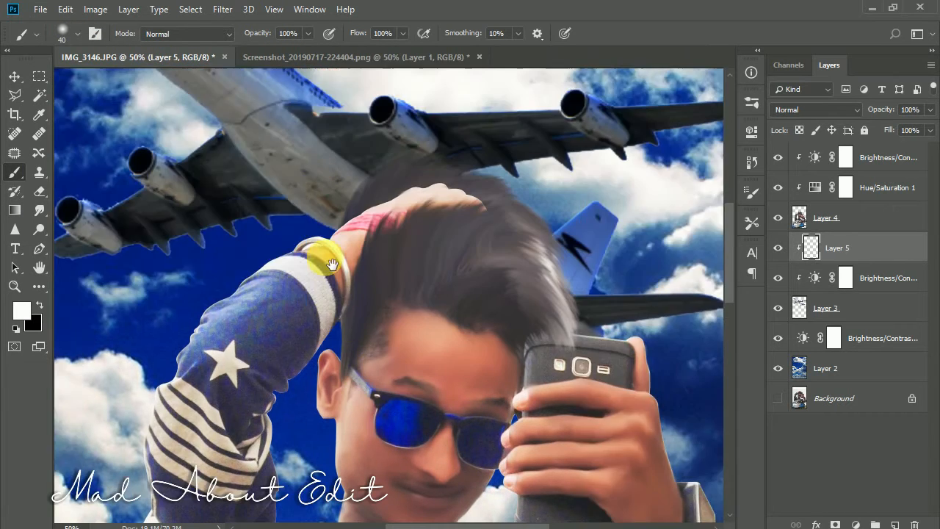
drag(279, 188, 411, 412)
drag(312, 220, 337, 279)
key(ctrl+plus)
drag(291, 243, 384, 315)
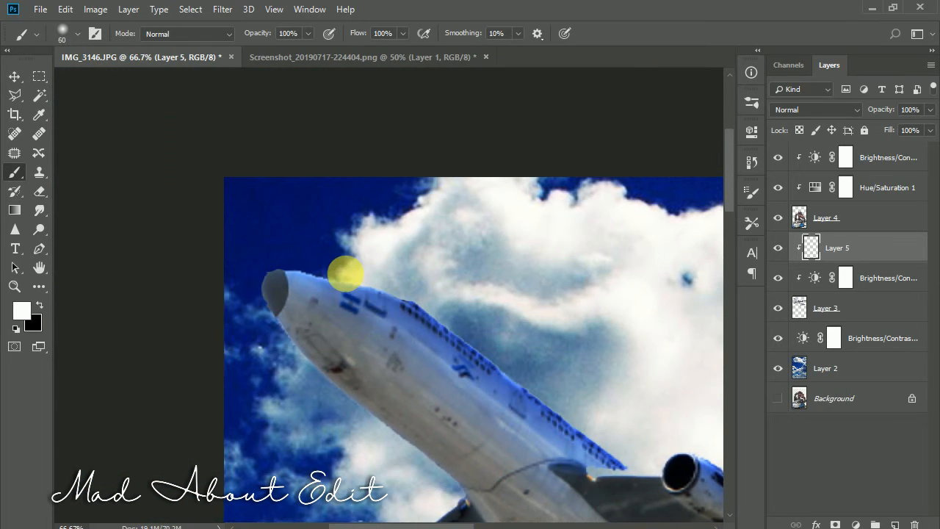
key(])
key(])
key(])
key(])
drag(313, 279, 448, 323)
drag(530, 356, 388, 206)
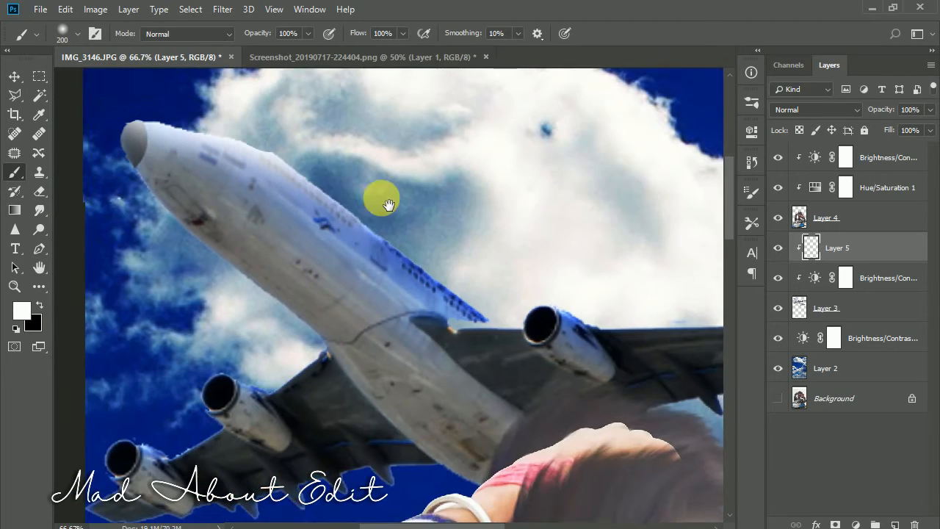
drag(340, 223, 486, 292)
drag(492, 252, 386, 227)
Step: Paint soft white highlights on the airplane's engines and the upper edge of its wing with the 200 px brush
mouse_move(389, 283)
mouse_down()
mouse_move(605, 302)
mouse_move(668, 292)
mouse_up()
drag(628, 269, 375, 254)
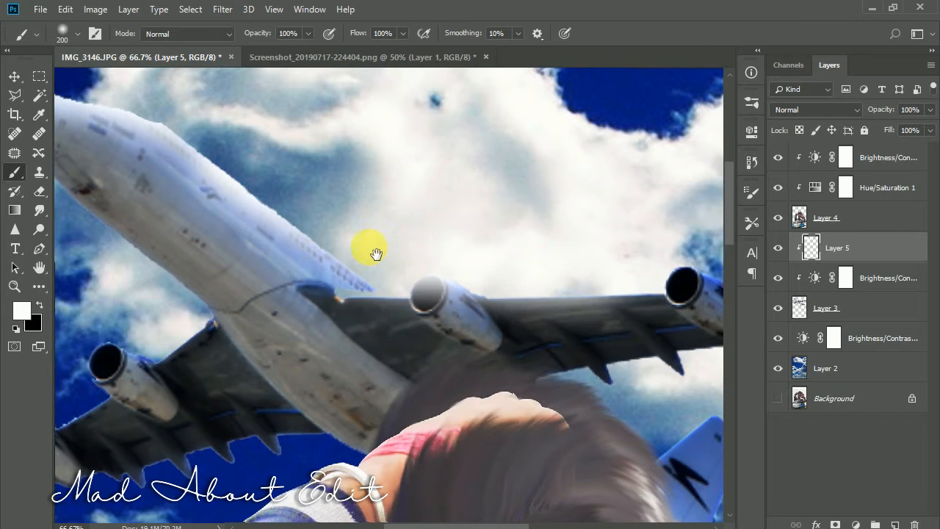
mouse_move(397, 285)
mouse_down()
mouse_move(633, 285)
mouse_move(520, 258)
mouse_up()
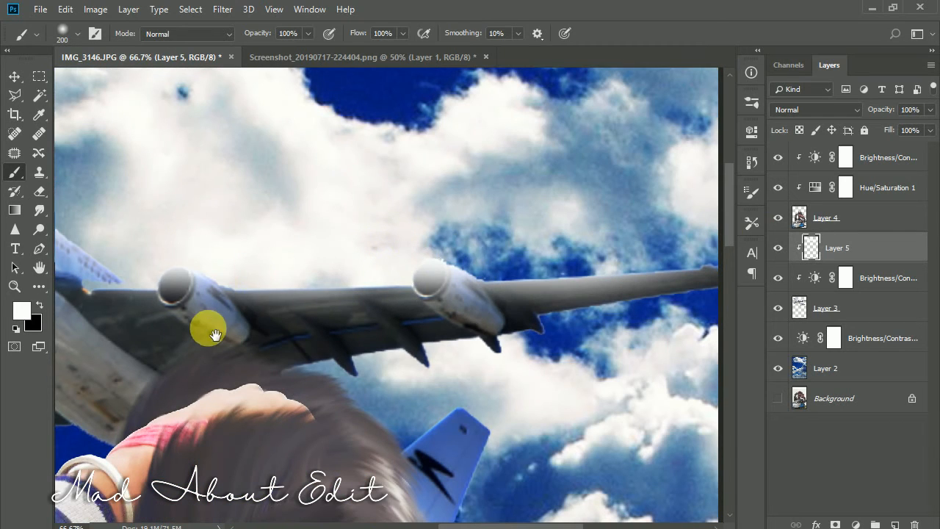
drag(215, 334, 555, 209)
drag(344, 308, 454, 325)
click(315, 242)
click(211, 309)
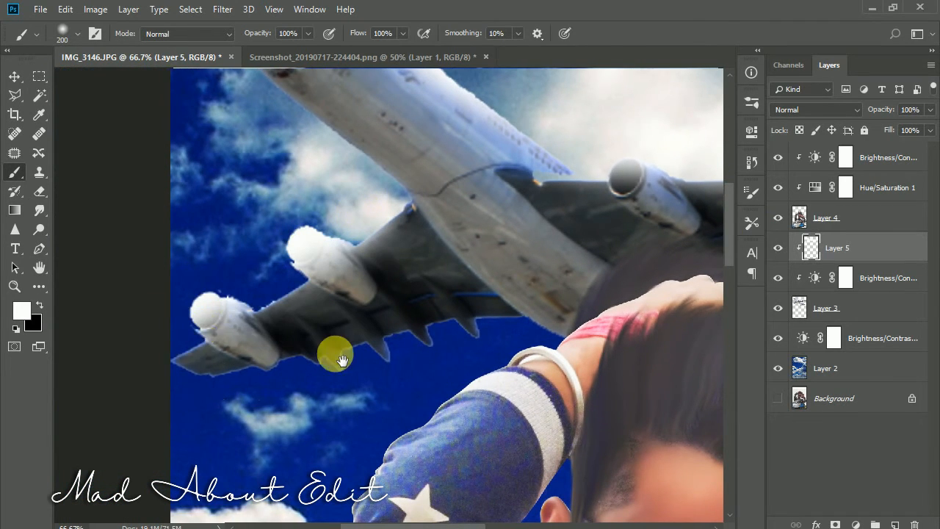
Step: Reduce the brush to 90 px and paint a white highlight along the edge of the airplane's tail fin
drag(645, 345, 465, 336)
drag(582, 319, 241, 342)
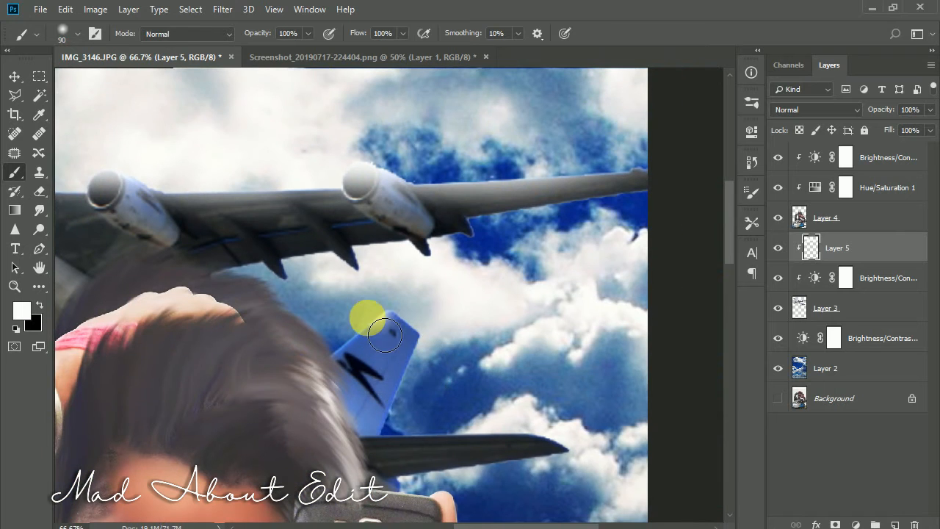
drag(385, 335, 312, 391)
key(ctrl+minus)
key(ctrl+minus)
key(ctrl+minus)
key(ctrl+minus)
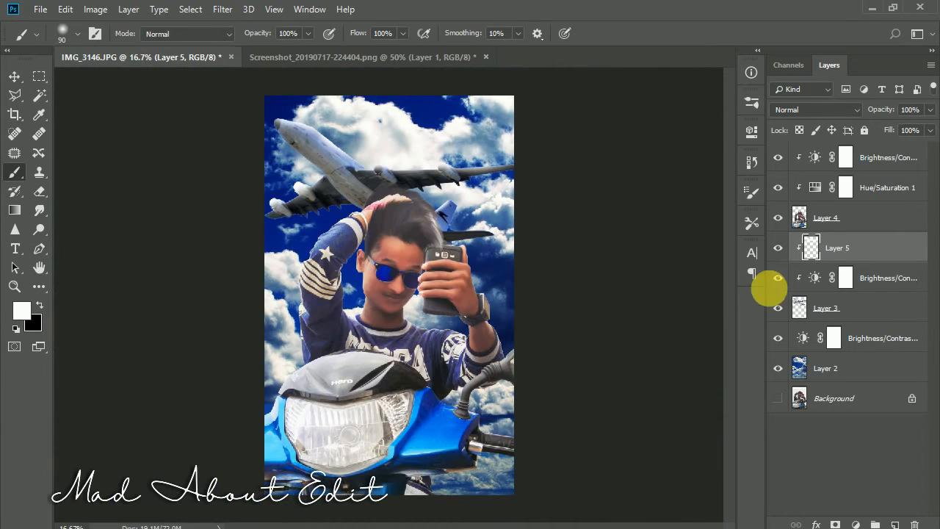
Step: Change the blend mode of the highlight layer, Layer 5, to Screen and deselect the layer
click(812, 110)
click(792, 239)
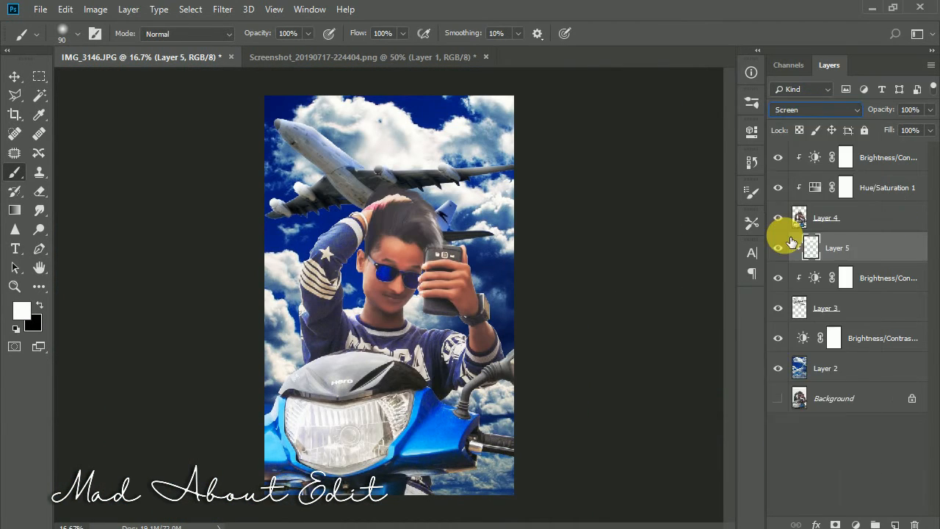
drag(862, 116, 866, 116)
click(822, 441)
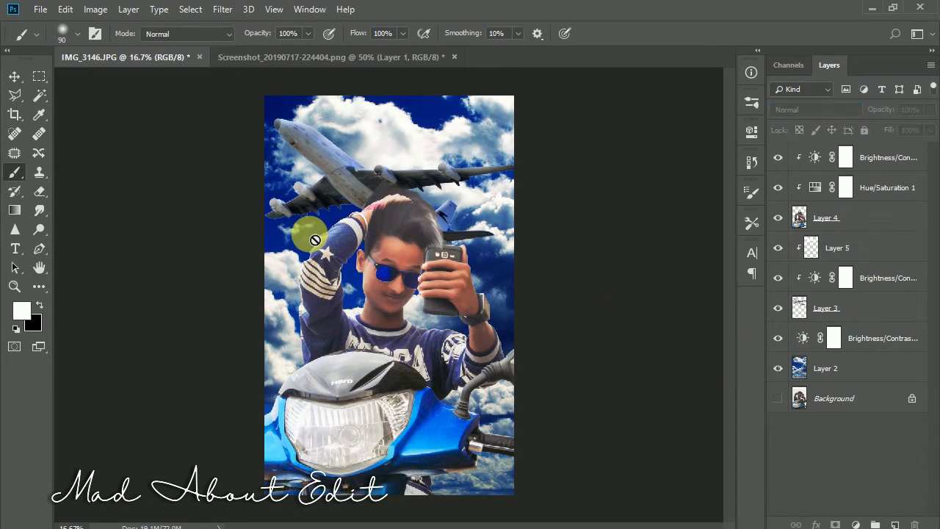
Step: Apply a Gaussian Blur with a 7 pixel radius to the sky on Layer 2
click(841, 218)
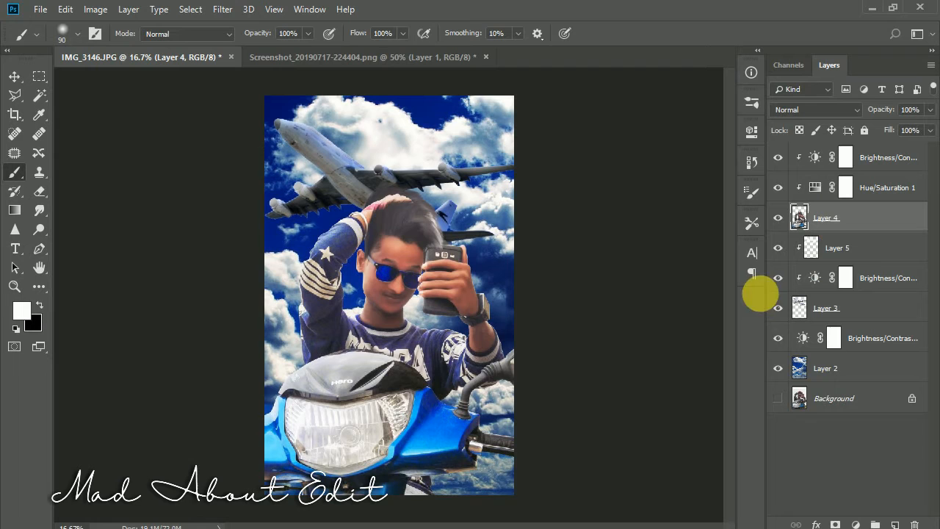
click(841, 371)
click(218, 11)
mouse_move(367, 172)
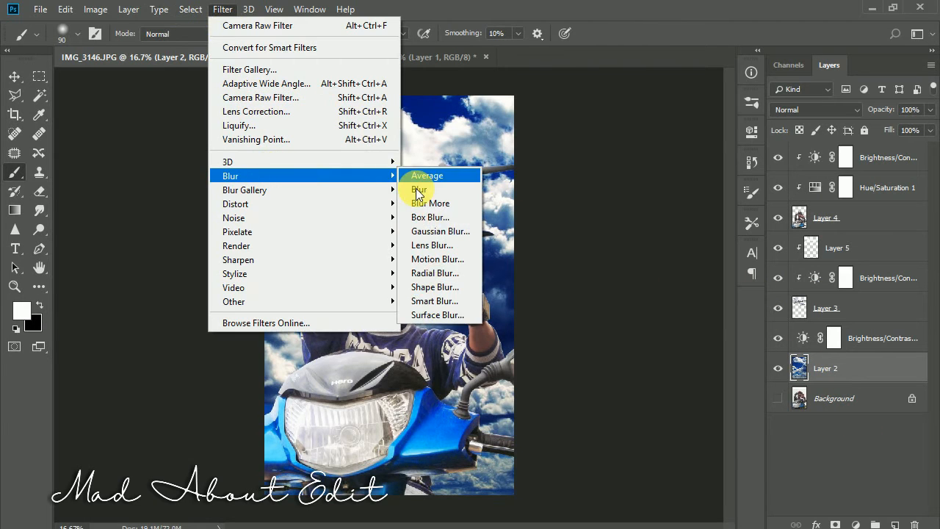
click(430, 214)
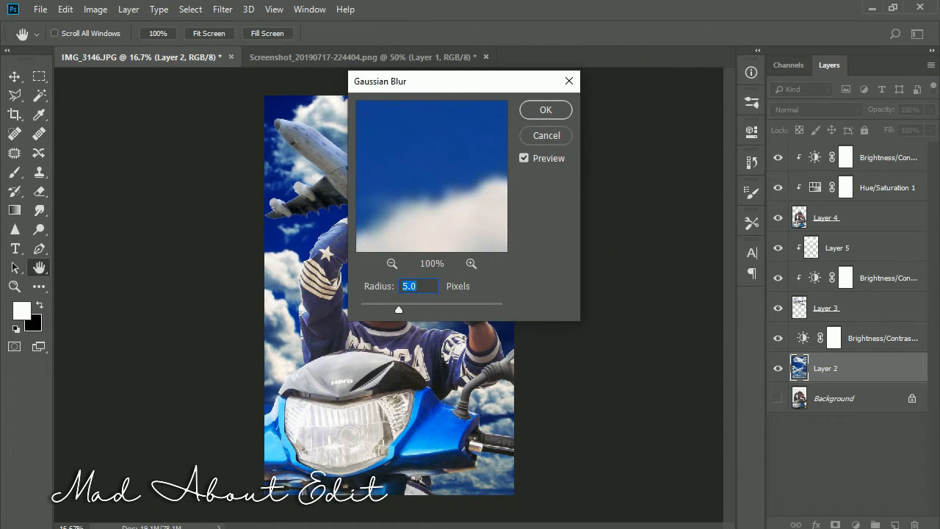
click(545, 110)
key(b)
Step: Apply a Gaussian Blur with a 5 pixel radius to the airplane on Layer 3
click(850, 312)
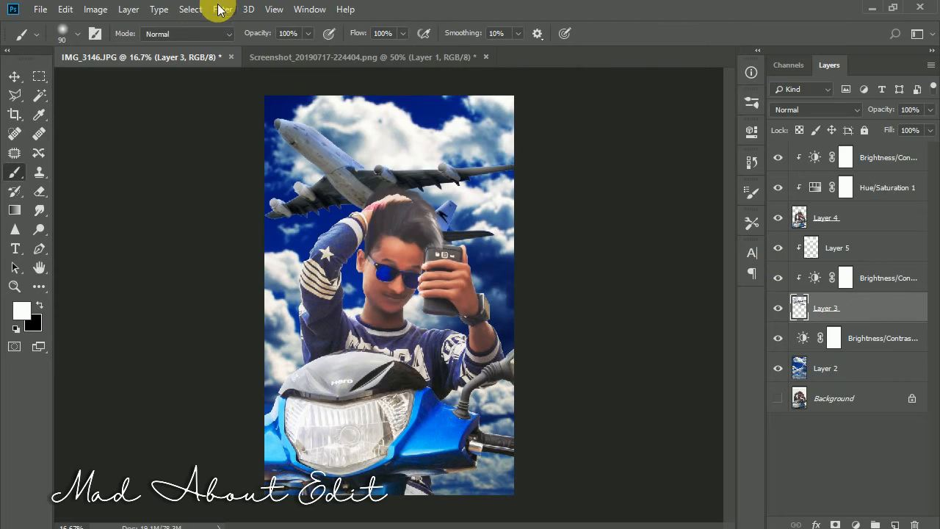
click(222, 8)
mouse_move(262, 176)
click(422, 231)
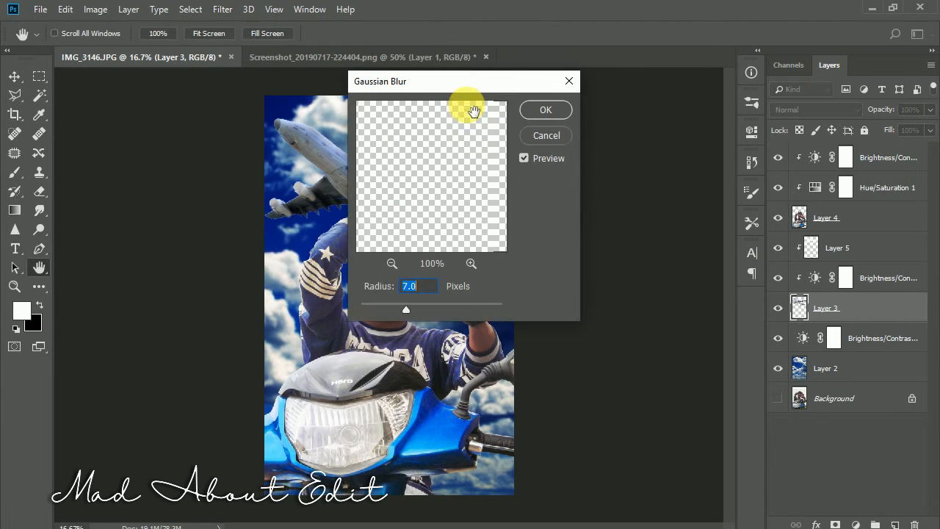
drag(520, 83, 666, 84)
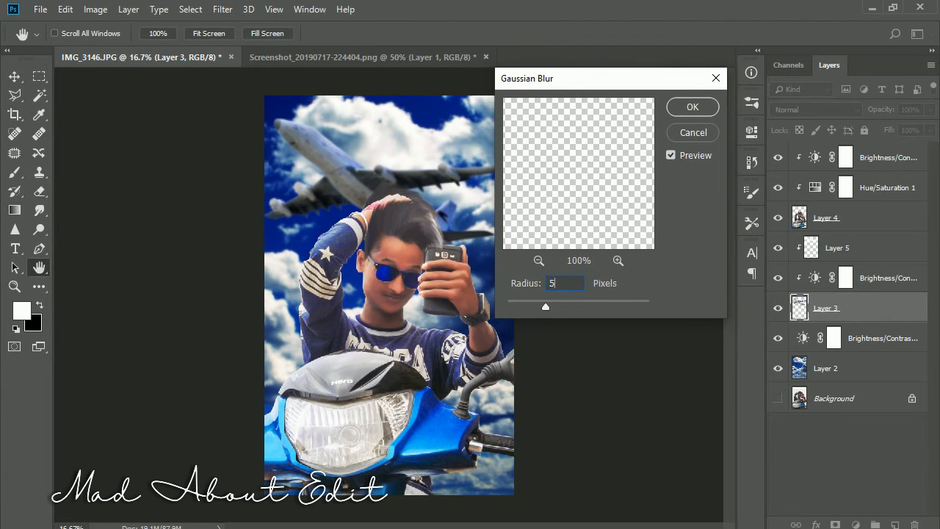
click(684, 109)
key(b)
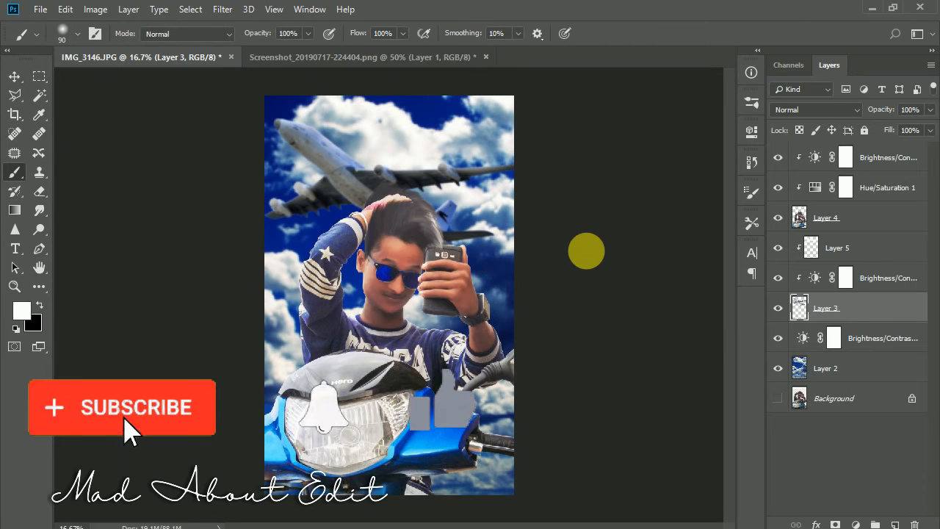
Step: Add a Selective Color adjustment clipped to Layer 4 and set its Reds to cyan -31, magenta -31 and yellow -32
click(836, 213)
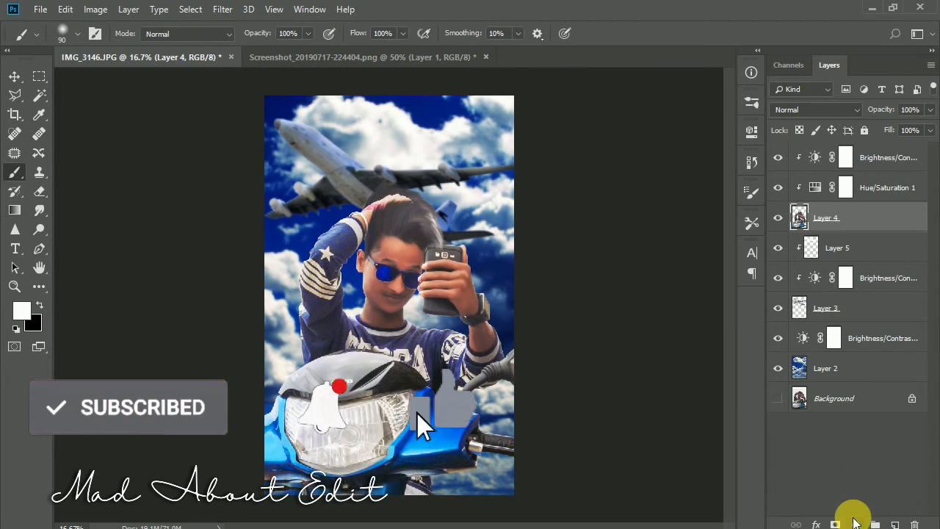
click(855, 523)
click(844, 300)
click(598, 221)
click(598, 250)
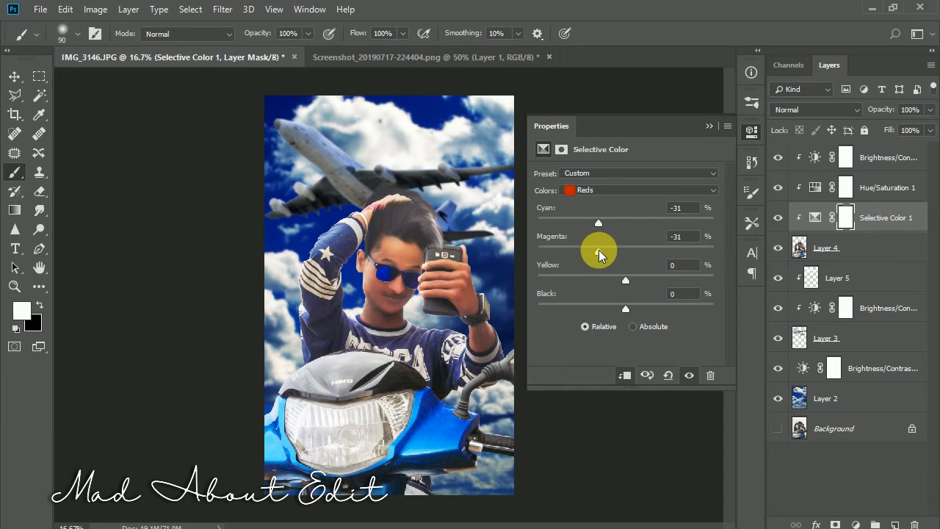
click(598, 280)
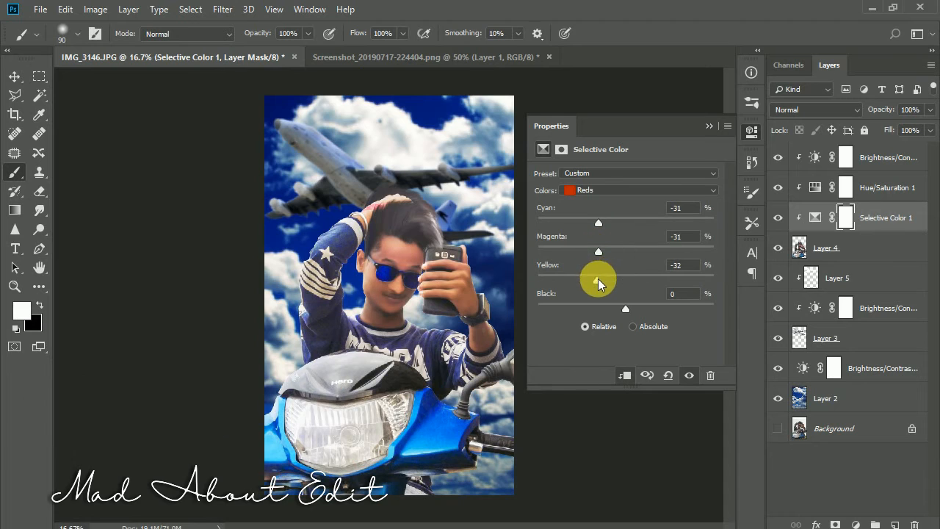
Step: In the Selective Color adjustment, set Yellows to cyan -30 and magenta -30, and Blues to cyan +21, magenta +19 and yellow +26
click(616, 188)
click(604, 219)
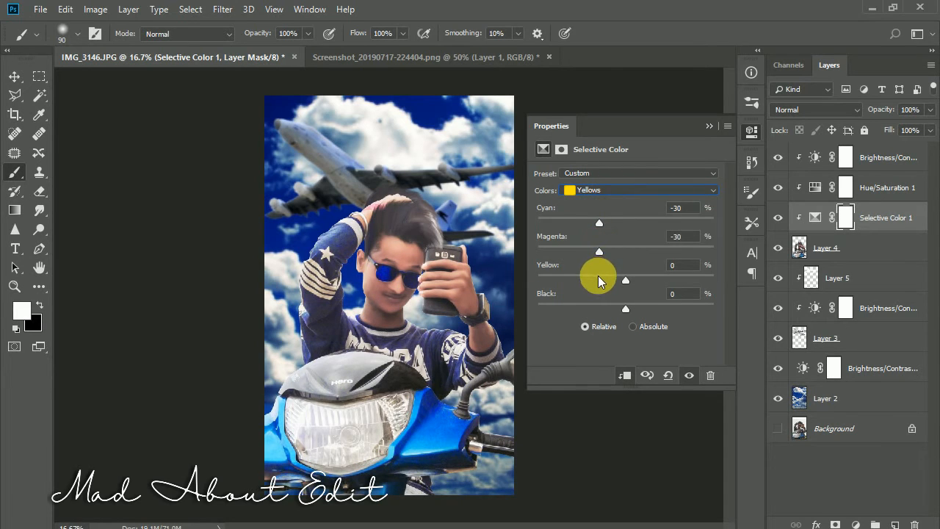
click(607, 190)
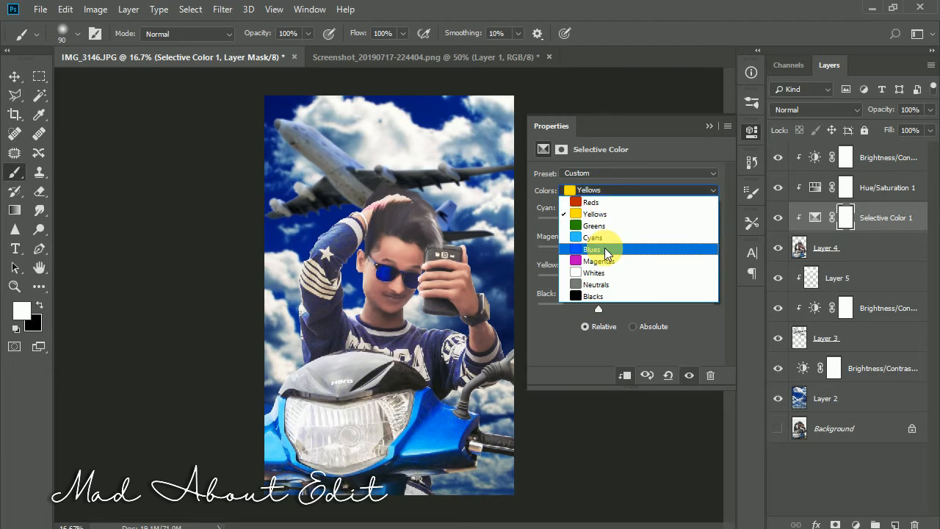
click(604, 246)
click(642, 251)
click(636, 222)
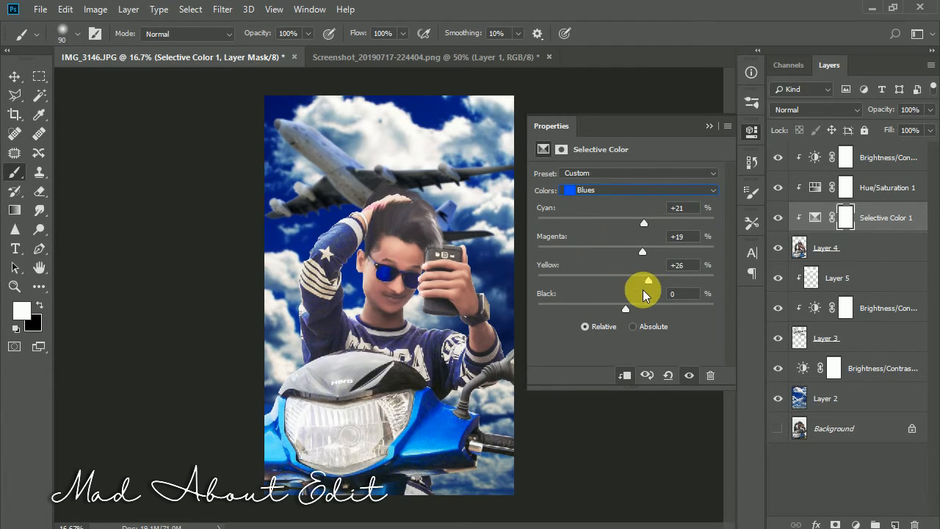
drag(640, 303, 644, 304)
click(629, 189)
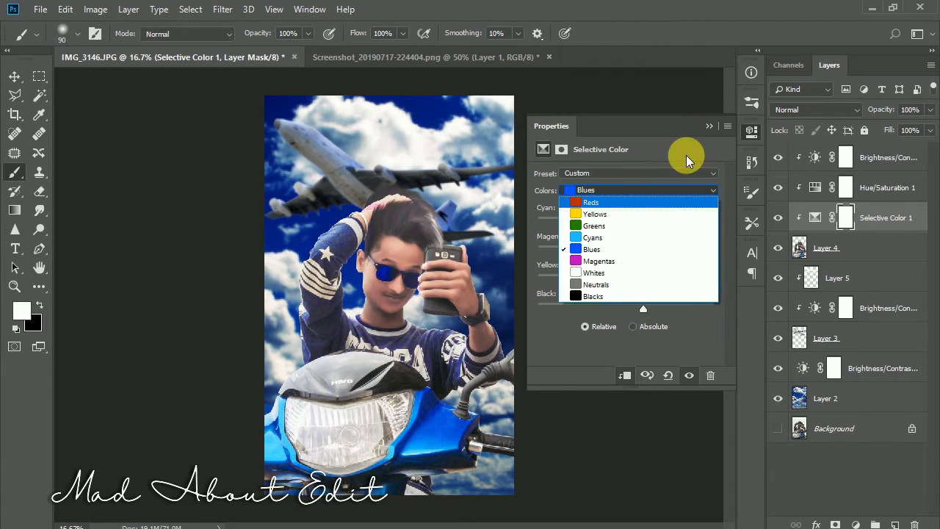
click(707, 129)
Step: Add a Brightness/Contrast adjustment clipped directly above Layer 4, with brightness 6 and strongly raised contrast
click(828, 248)
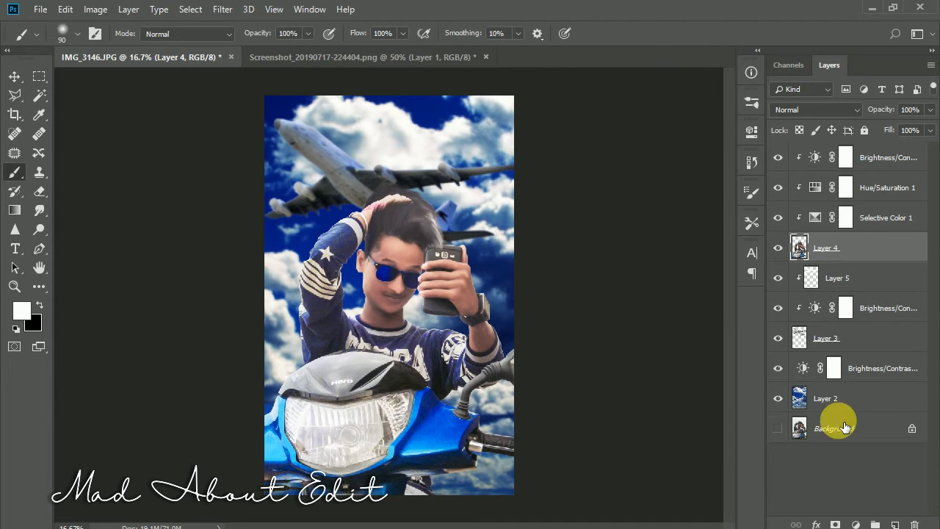
click(855, 524)
click(833, 309)
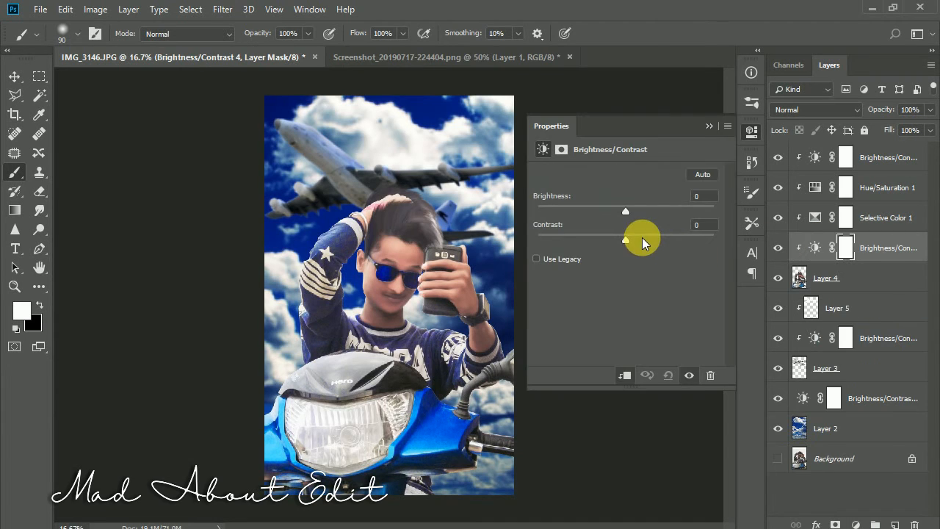
drag(640, 237, 707, 236)
drag(626, 207, 629, 210)
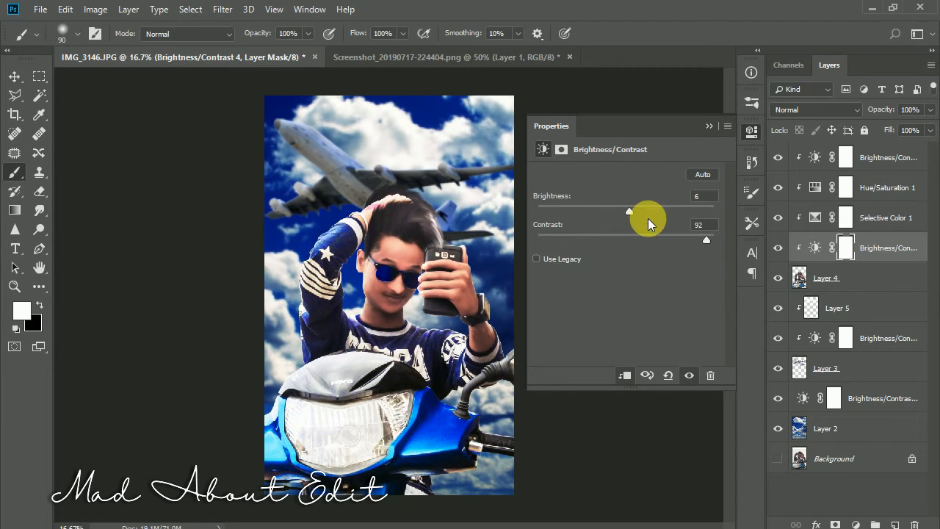
drag(705, 237, 700, 236)
click(708, 129)
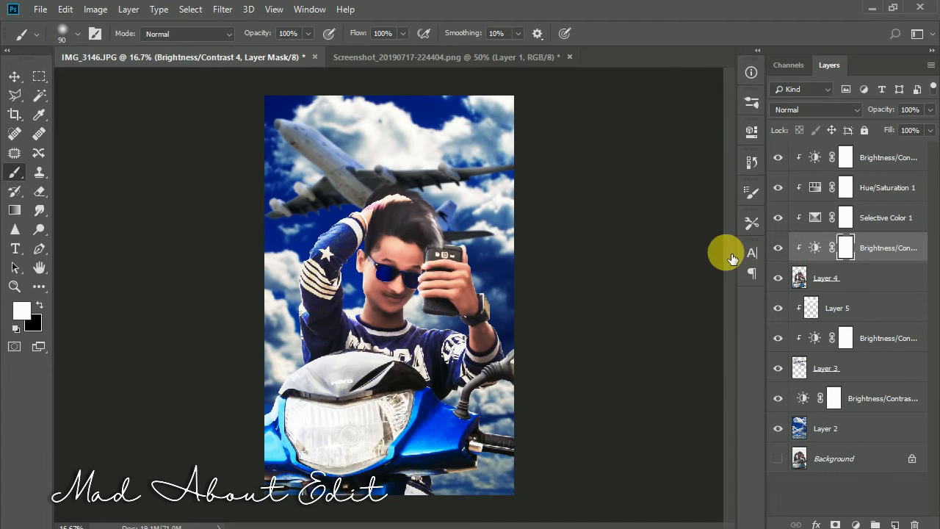
click(681, 237)
click(711, 127)
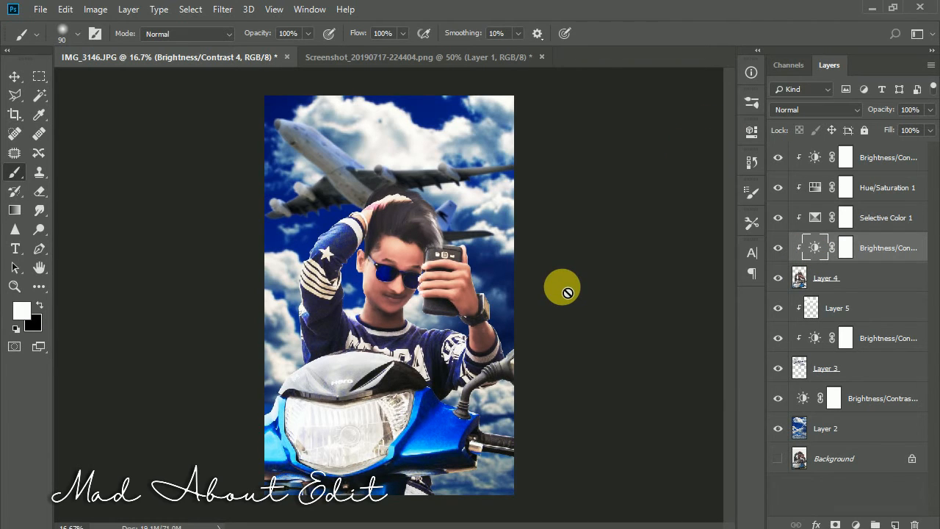
Step: Create a new layer at the top of the layer stack and stamp all visible layers into it
click(914, 166)
click(895, 524)
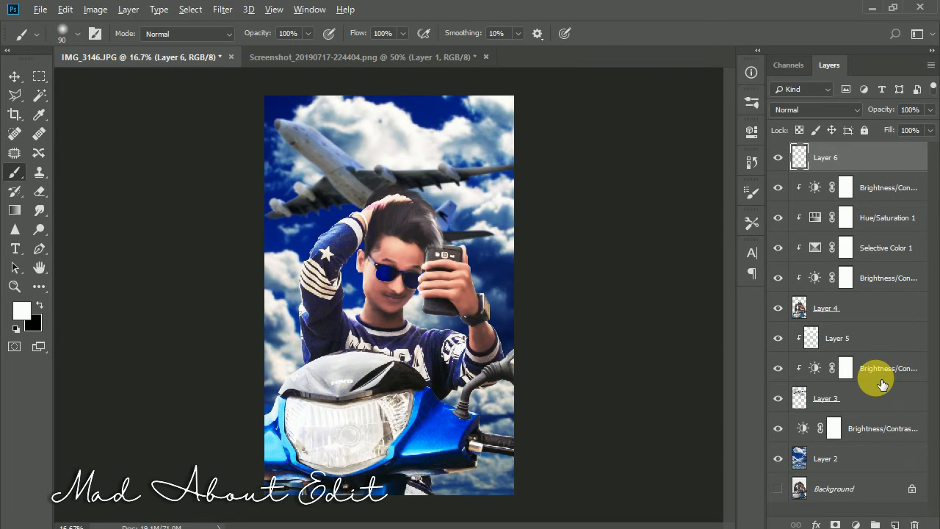
key(ctrl+alt+shift+e)
click(223, 10)
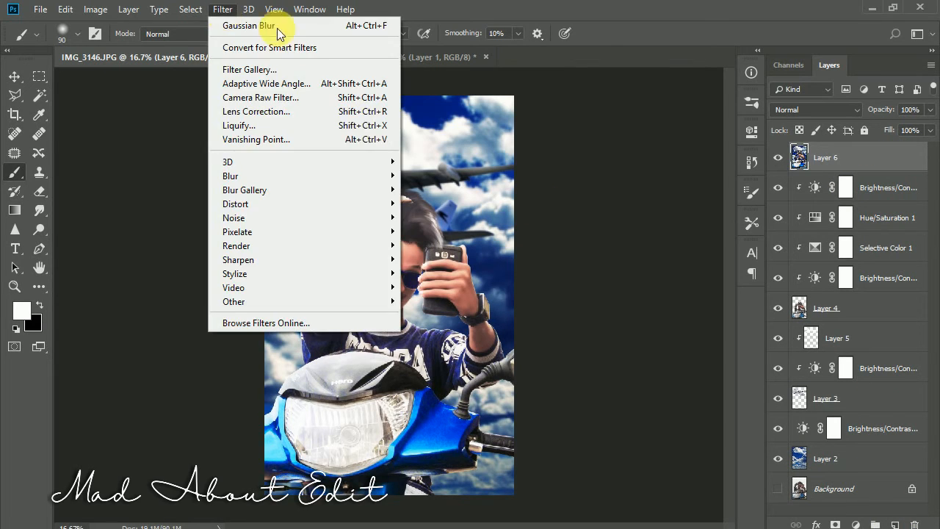
click(551, 103)
Step: Group the layers from the uppermost Brightness/Contrast adjustment down to Layer 2, and duplicate the stamped Layer 6
click(851, 190)
shift+click(830, 452)
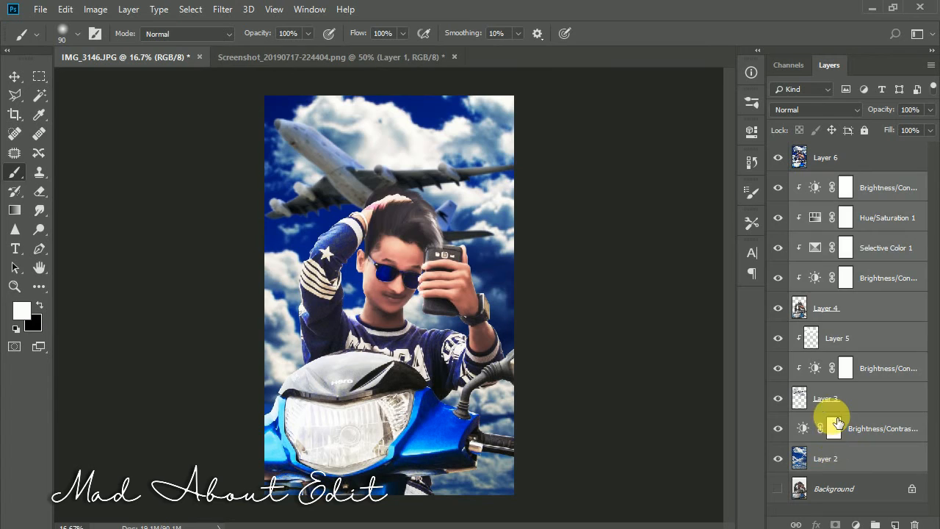
key(ctrl+g)
click(826, 160)
key(ctrl+j)
Step: In the Camera Raw Filter, set temperature -3, exposure -0.30, contrast +57, shadows +33, clarity +15 and saturation +14 on the duplicated layer
click(222, 10)
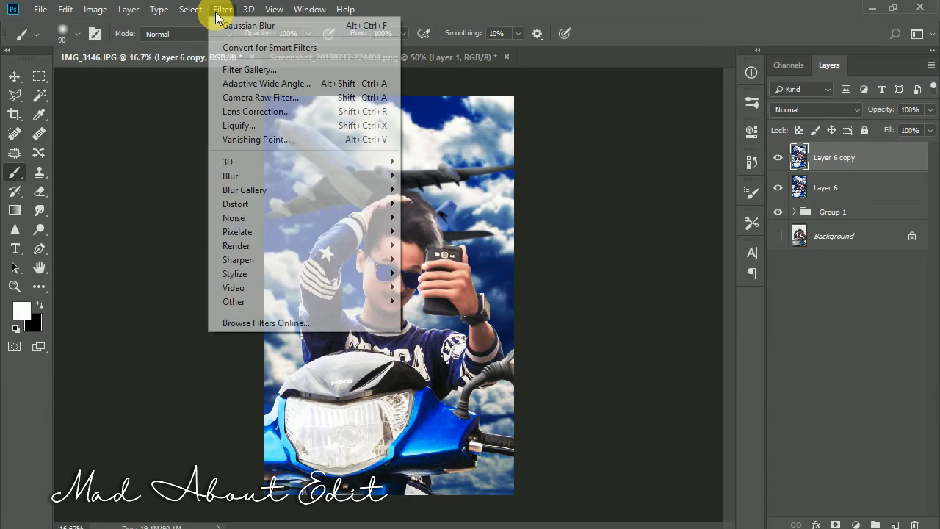
click(267, 95)
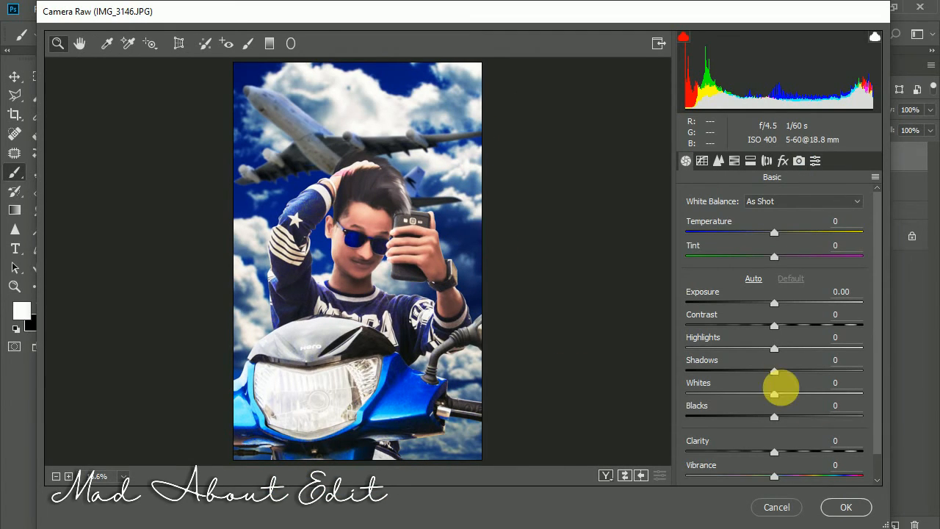
drag(776, 375, 796, 374)
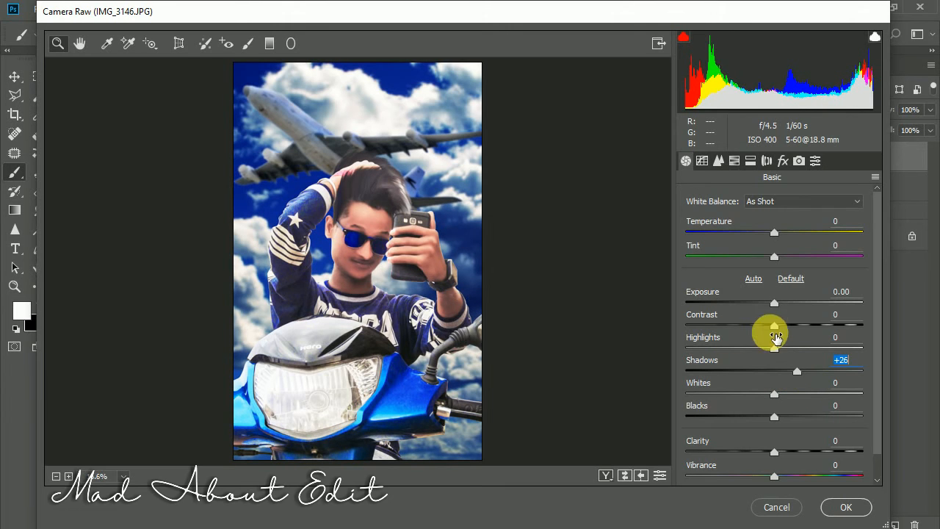
drag(773, 304, 817, 332)
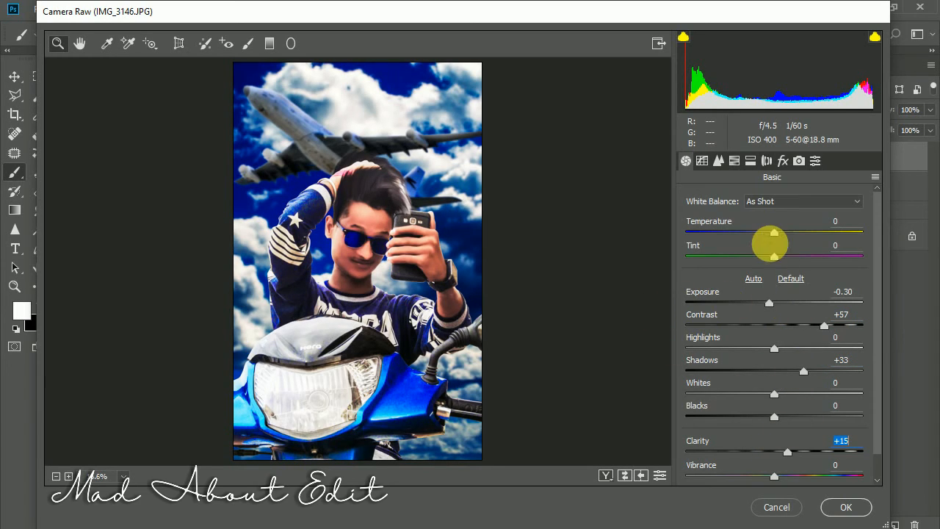
drag(772, 235, 771, 235)
scroll(796, 448, down, 1)
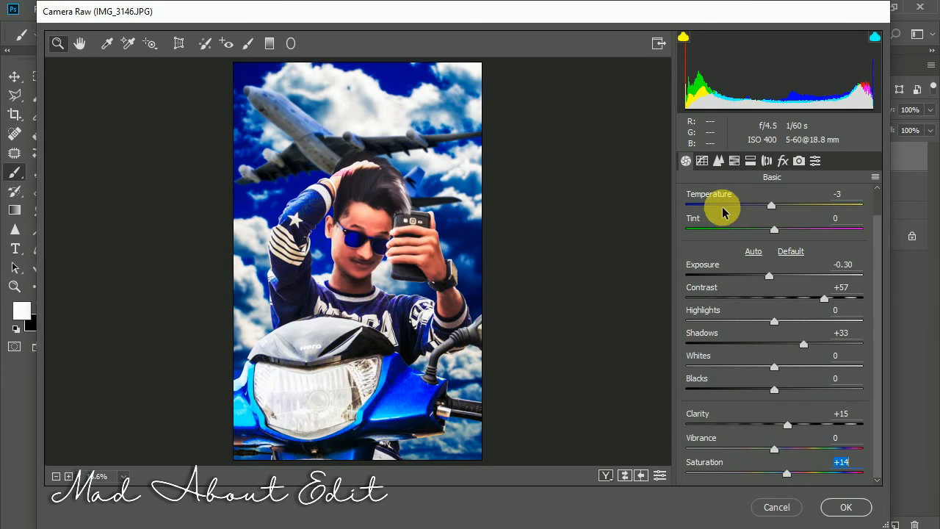
Step: Reduce the HSL saturation of Reds to -28 and Oranges to -33, and lower Purples to -32 and Magentas to -23
click(701, 161)
click(717, 160)
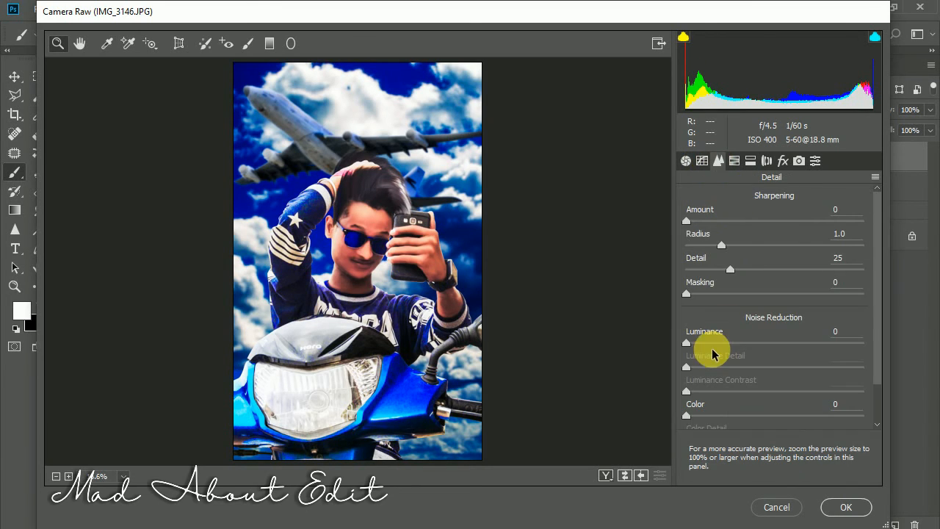
click(735, 161)
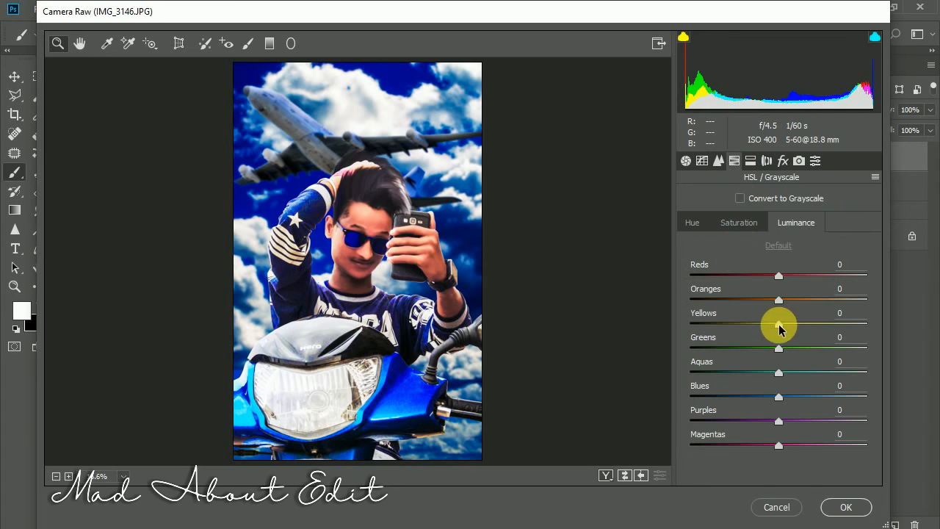
click(741, 222)
drag(778, 275, 755, 276)
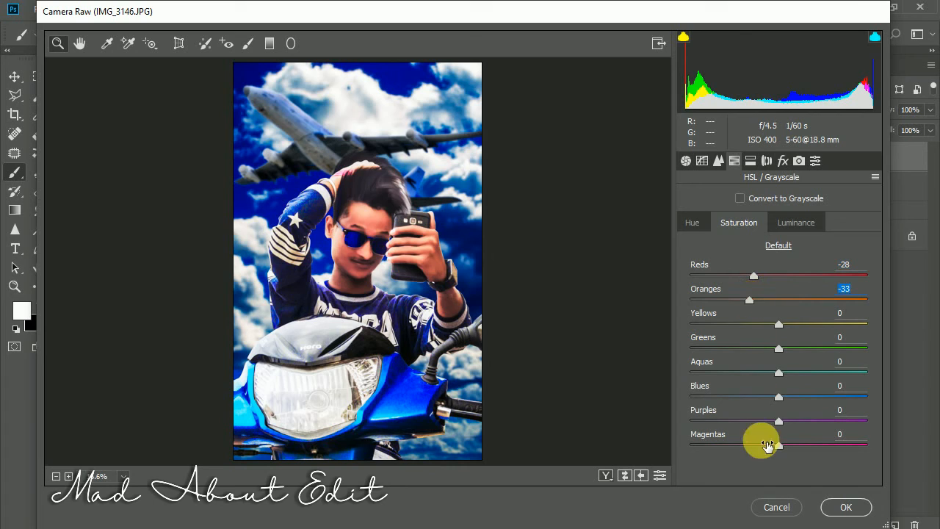
Step: Set HSL luminance to Reds +27, Oranges +31, Aquas -54, Blues -46, Purples +29 and Magentas +24, and saturation to Aquas +18 and Blues +22
click(795, 222)
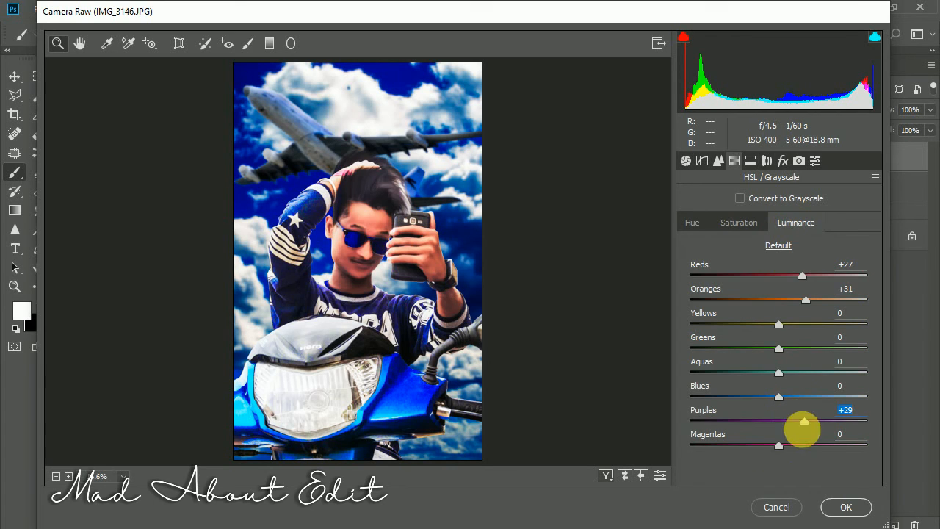
drag(756, 396, 738, 398)
click(739, 223)
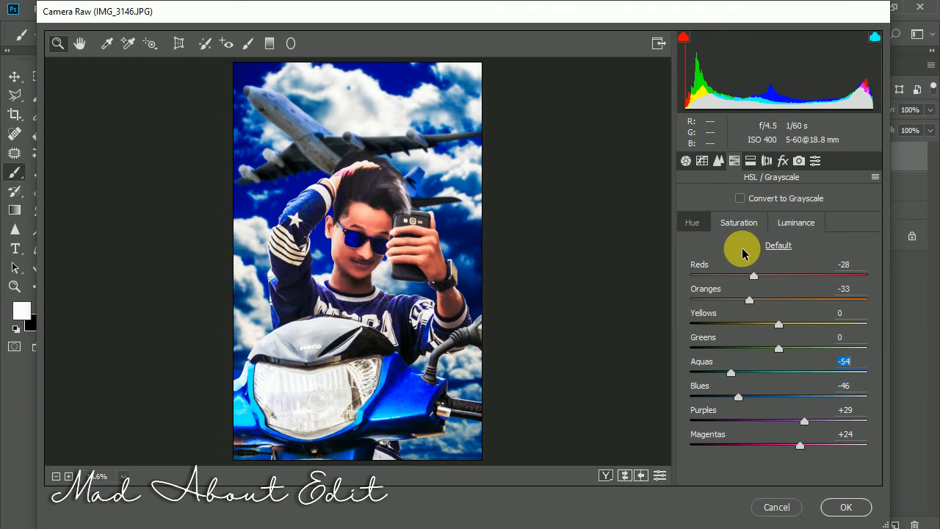
drag(779, 373, 782, 375)
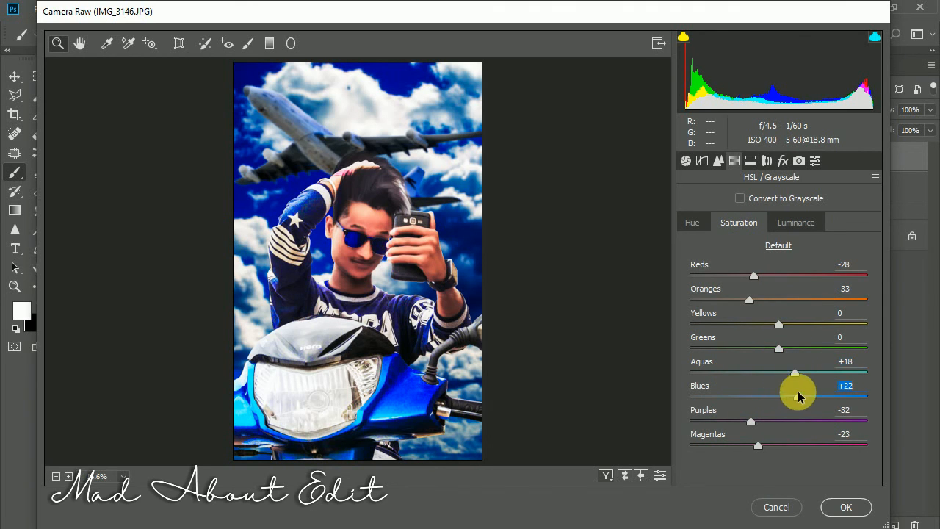
Step: Add a post-crop vignette of -24 and dehaze of +12, and apply the Camera Raw adjustments
click(781, 160)
drag(772, 404, 751, 404)
click(844, 508)
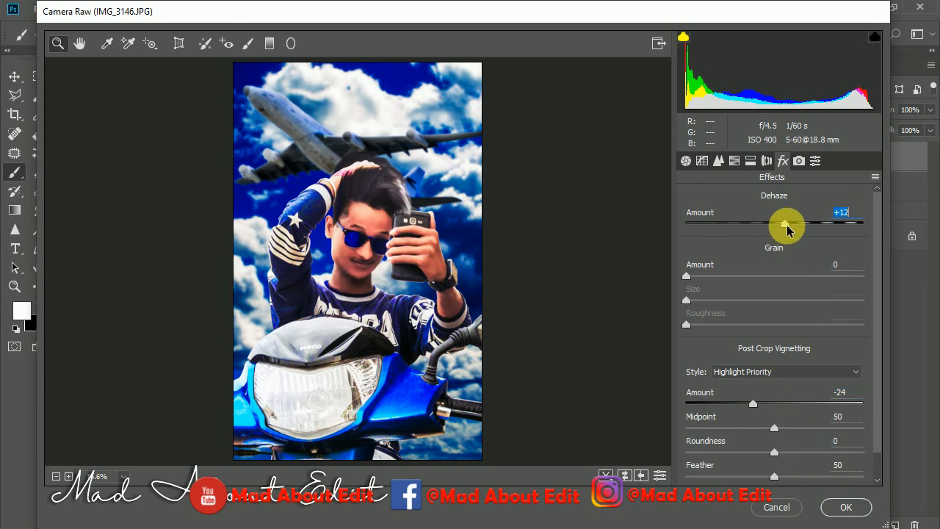
click(841, 508)
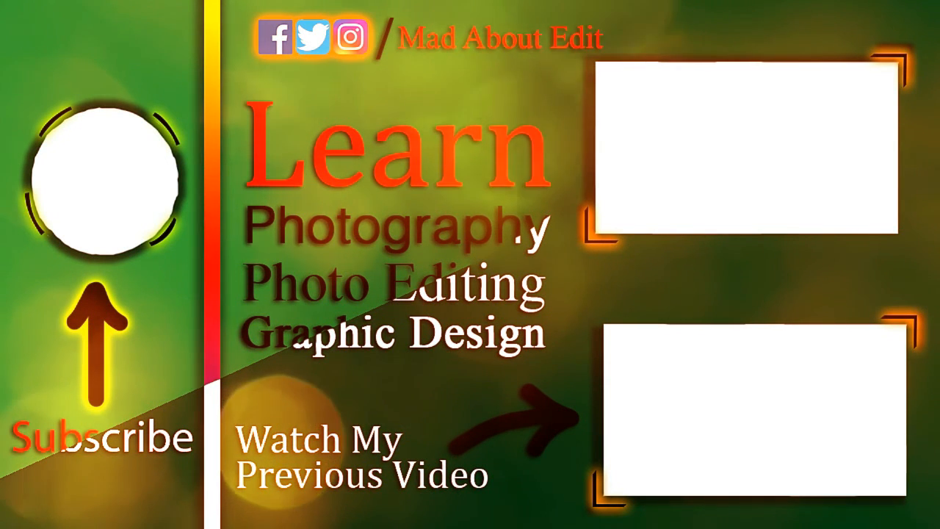